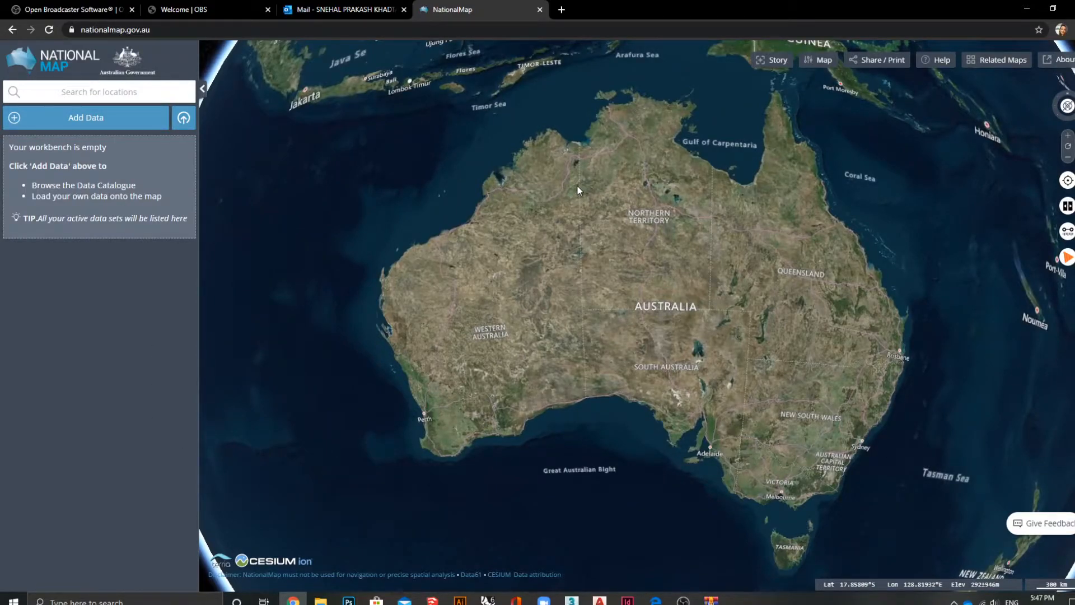
Step: Browse the data catalogue's national datasets and examine the datasets listed under National Boundaries
left_click(52, 120)
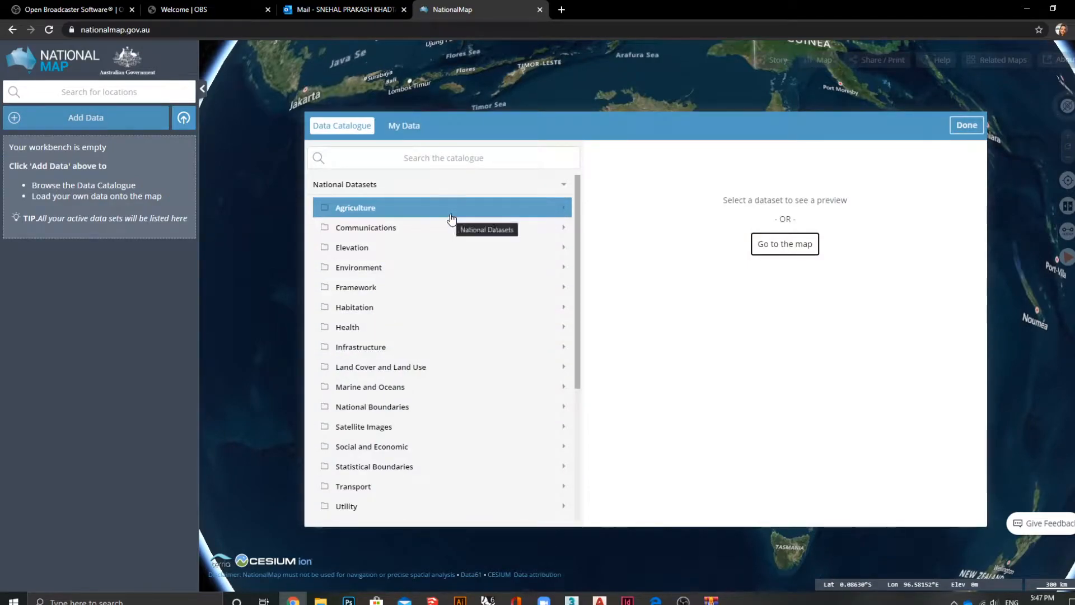
scroll(408, 477, "down", 4)
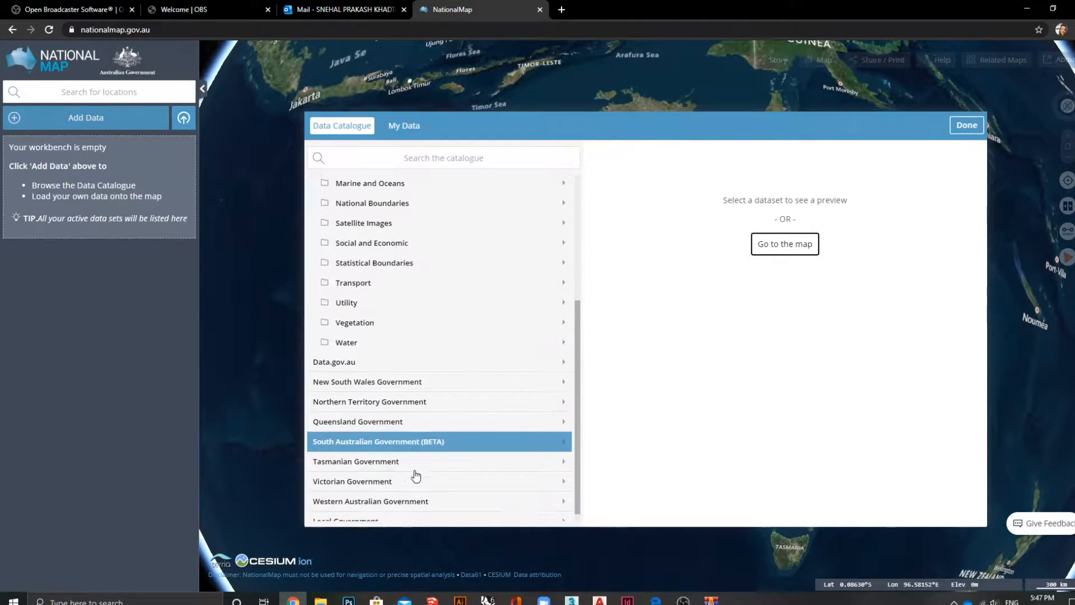
scroll(417, 369, "up", 4)
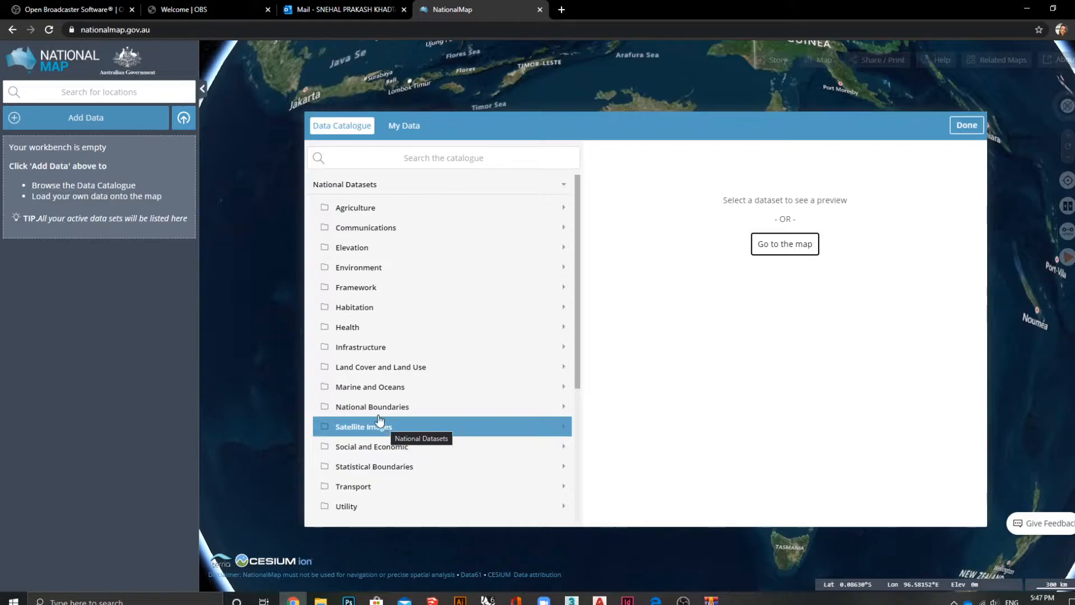
left_click(324, 408)
scroll(358, 392, "down", 4)
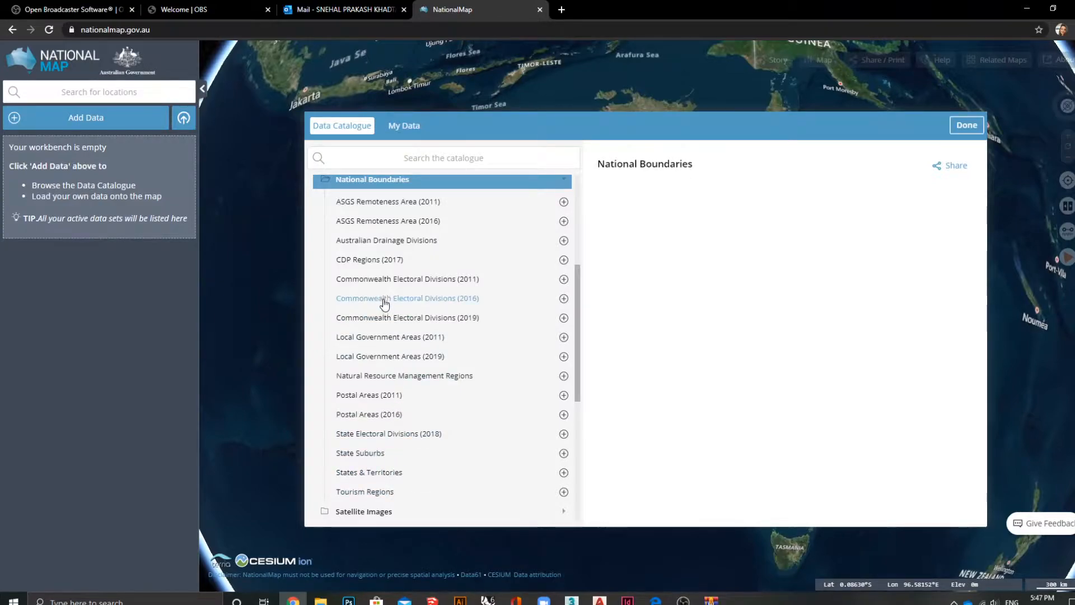
scroll(384, 304, "up", 3)
left_click(323, 353)
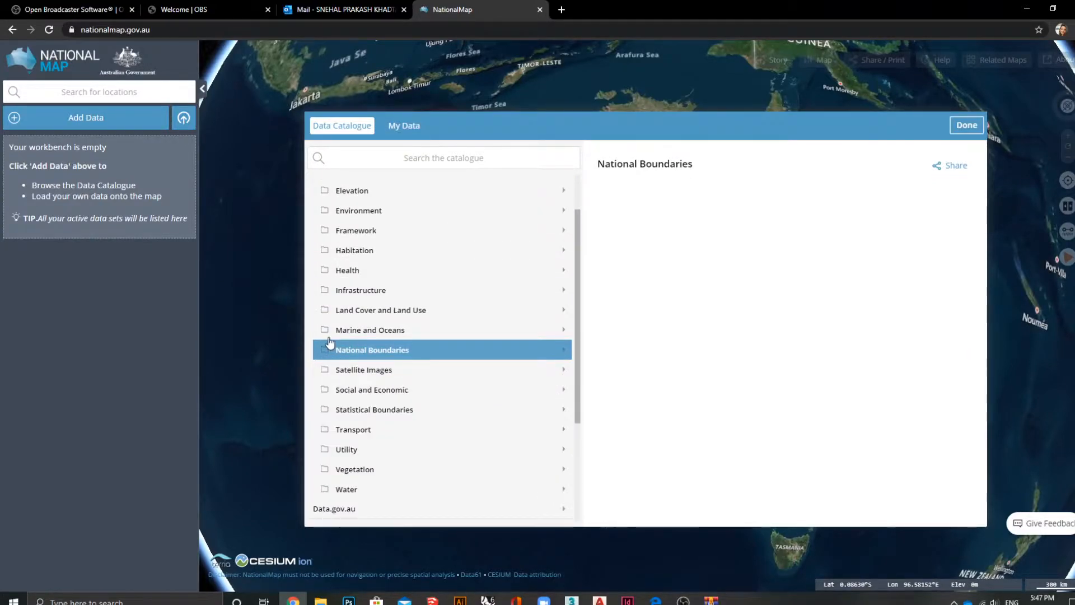
Step: Read the description, licence and source details of the Urban Landscapes dataset under Habitation, and return to the map
left_click(329, 254)
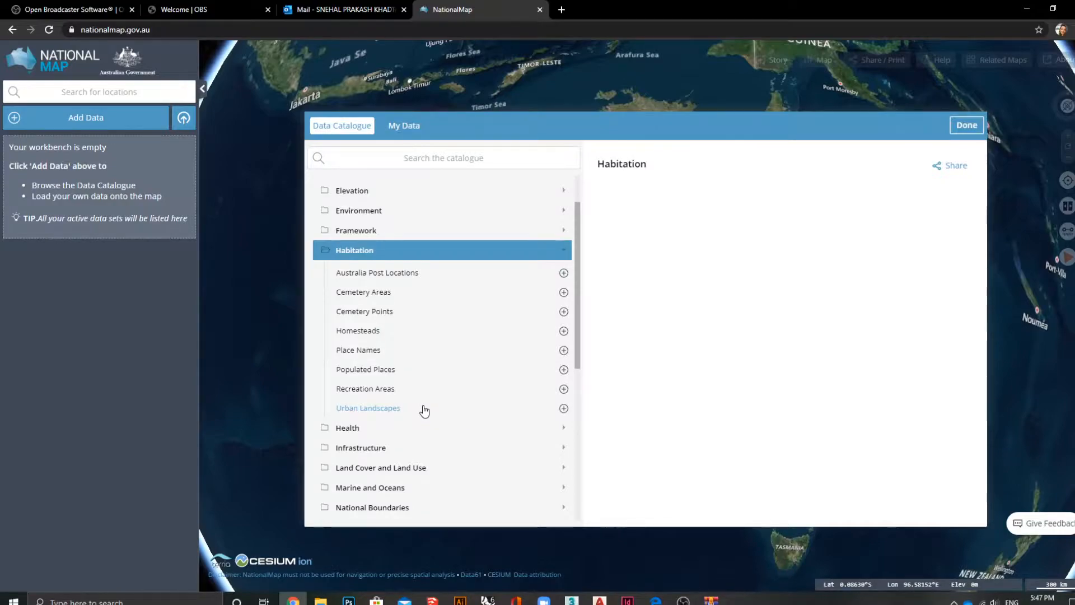
left_click(423, 410)
scroll(721, 310, "down", 1)
scroll(722, 310, "down", 3)
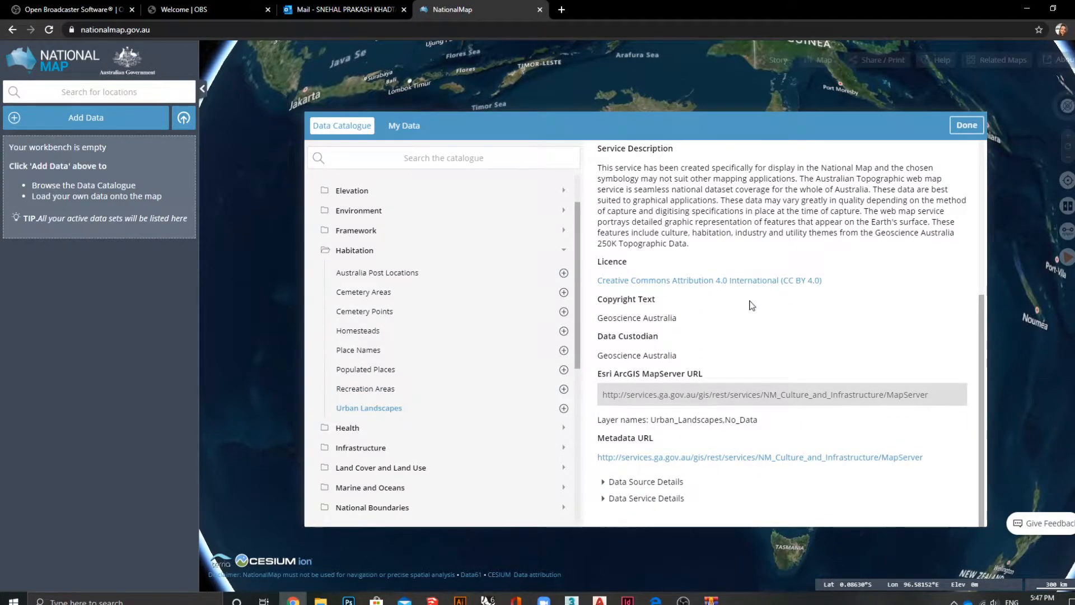
scroll(709, 277, "up", 3)
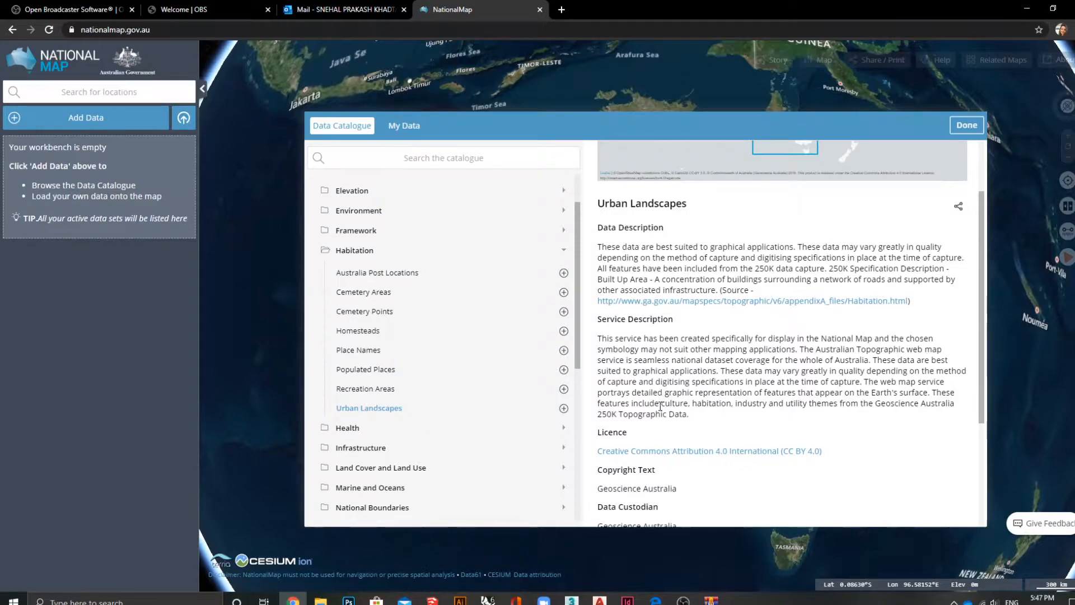
scroll(661, 406, "down", 3)
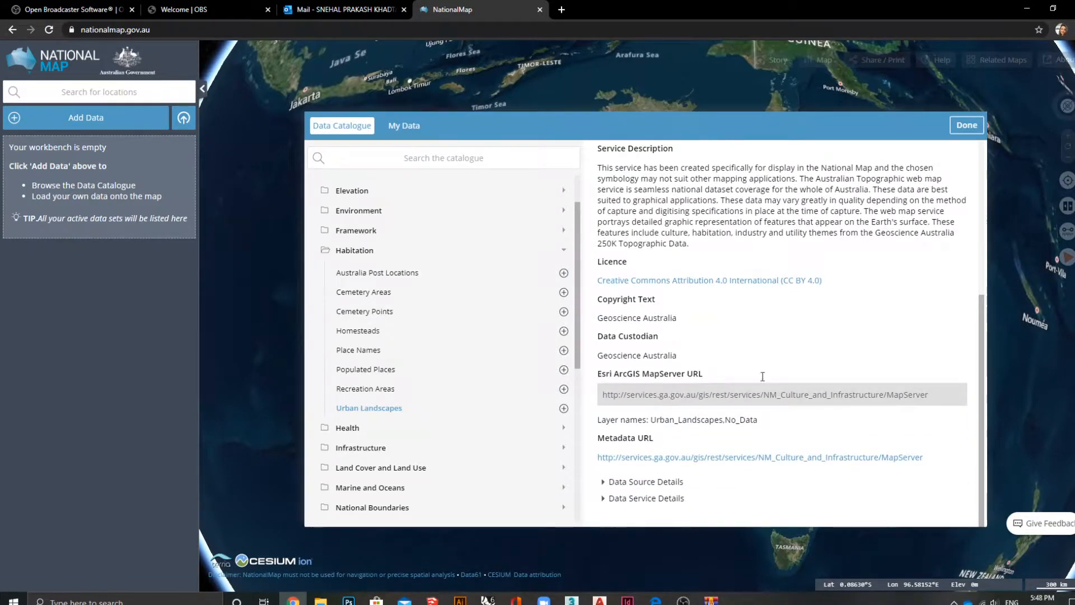
left_click(967, 125)
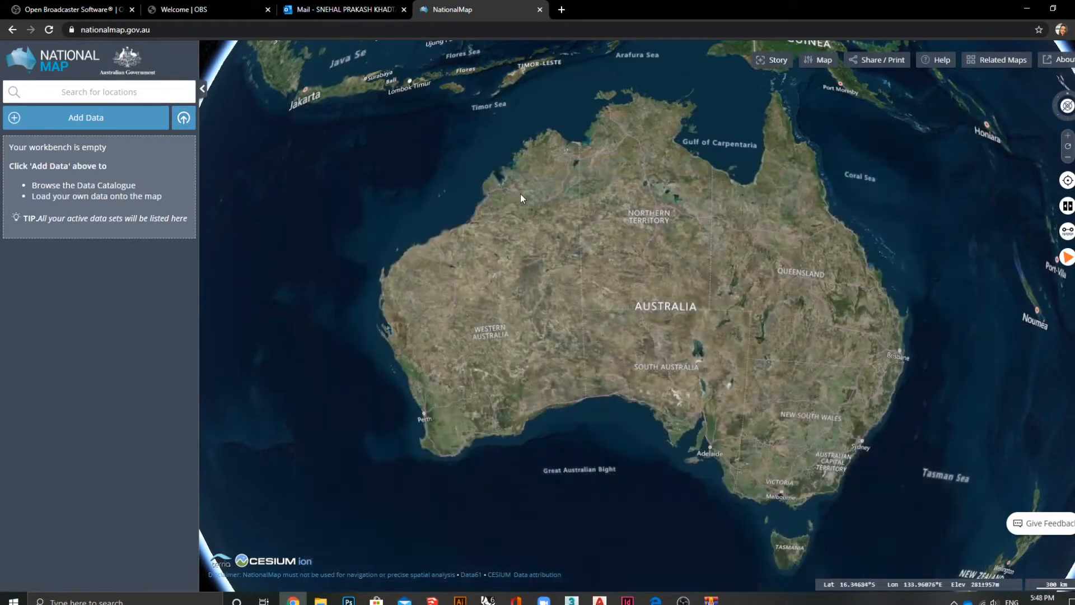
Step: Focus the map on Melbourne and add the Urban Landscapes dataset from the Habitation category to it
scroll(673, 363, "down", 5)
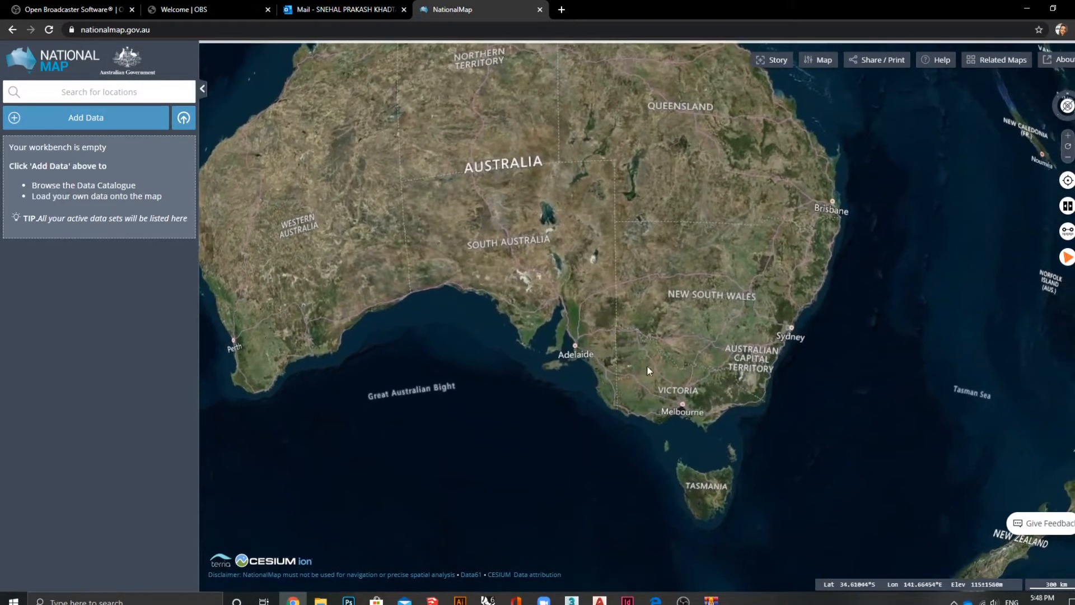
scroll(667, 385, "down", 5)
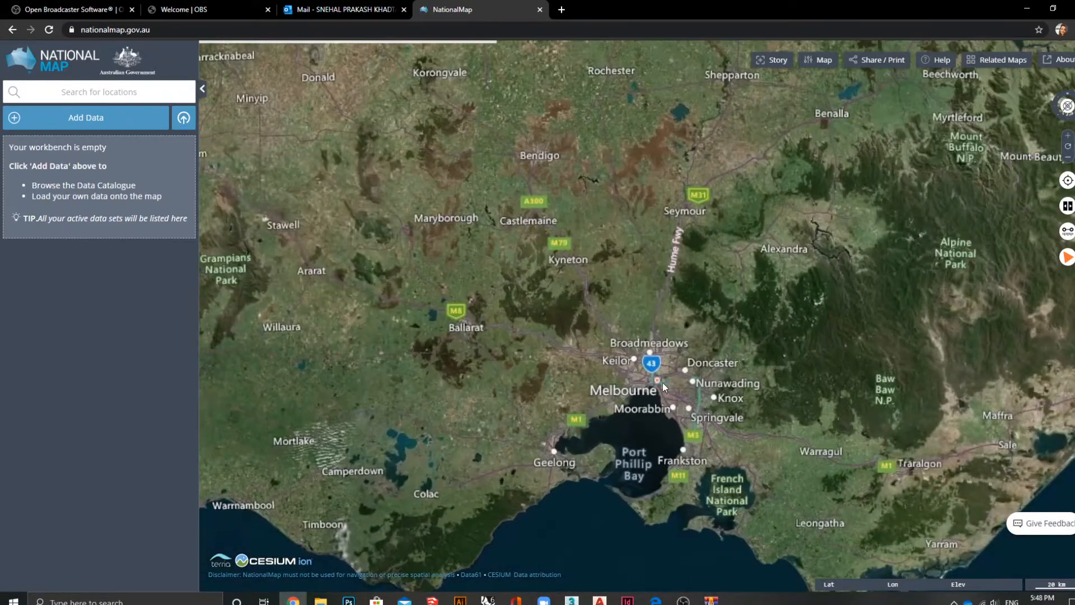
scroll(662, 387, "down", 2)
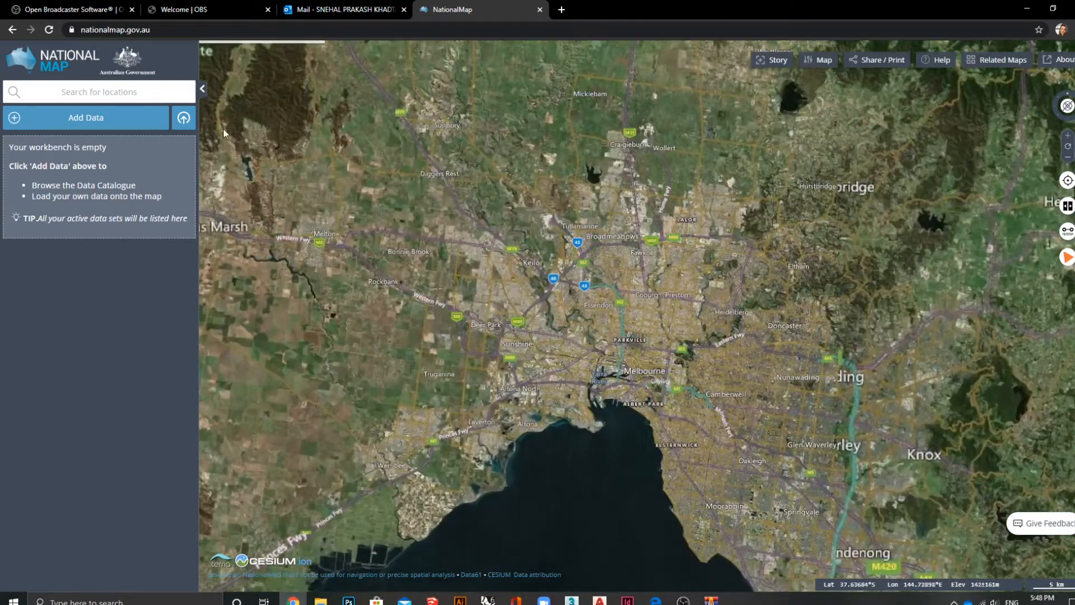
left_click(57, 117)
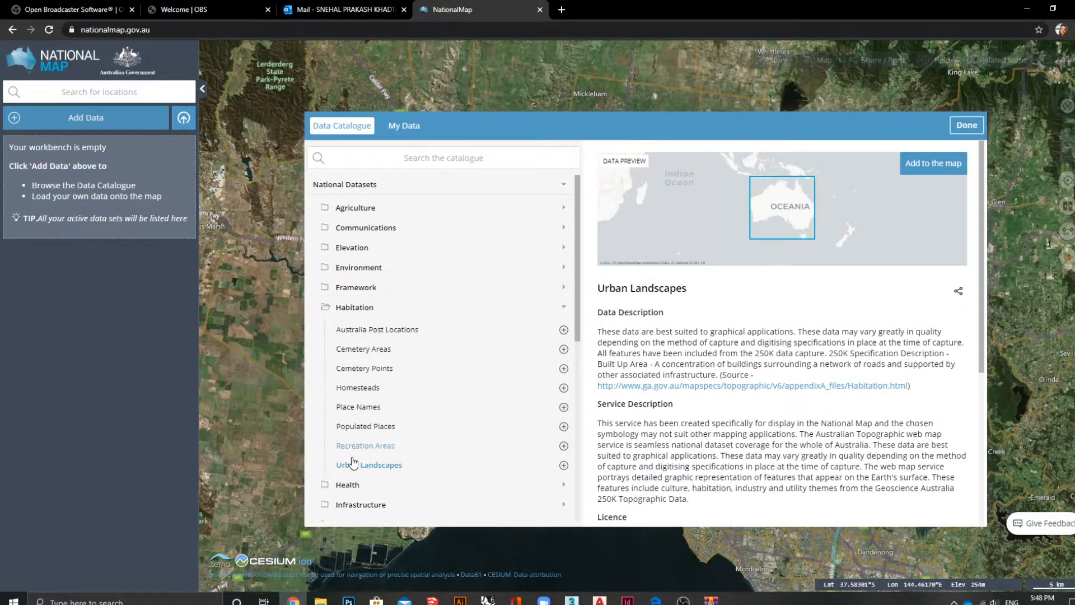
scroll(832, 431, "down", 5)
scroll(832, 418, "up", 5)
left_click(934, 169)
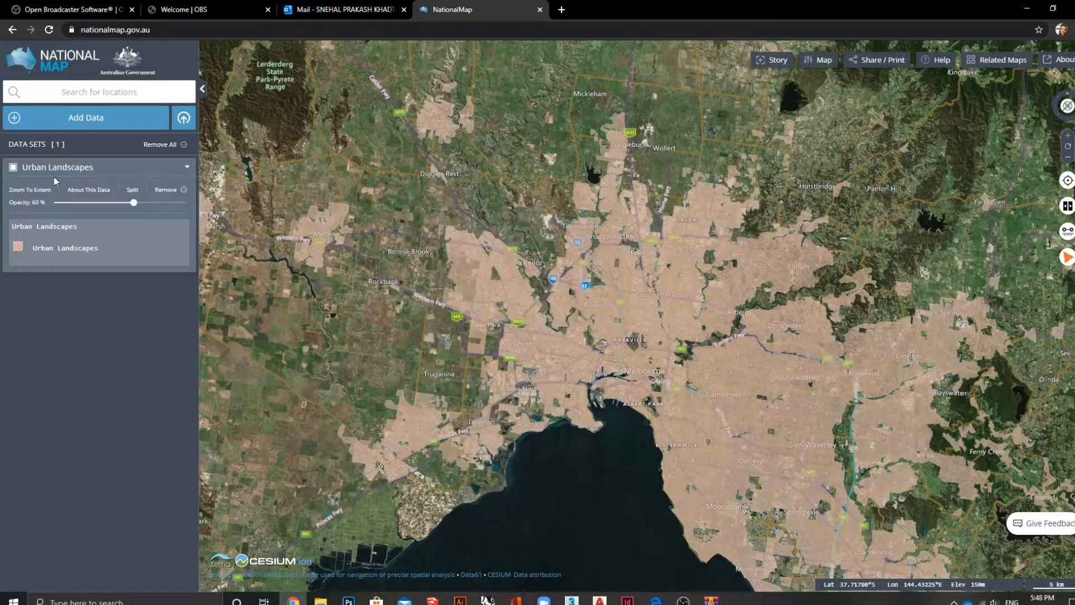
Step: Examine the Urban Landscapes coverage around Melbourne at regional and inner-city scale, along with its workbench entry
scroll(290, 325, "down", 3)
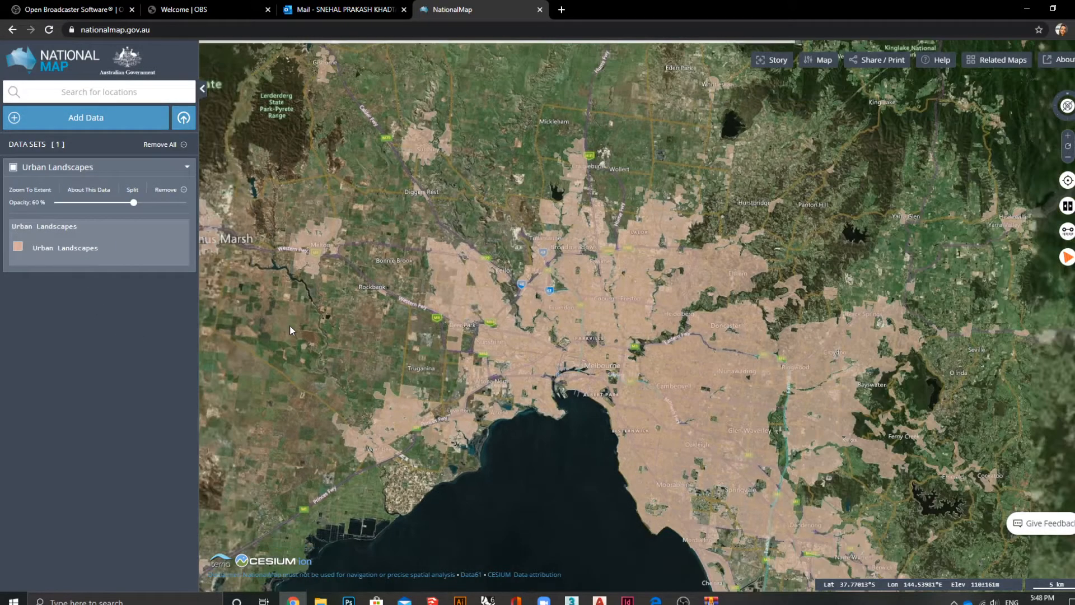
scroll(448, 305, "up", 1)
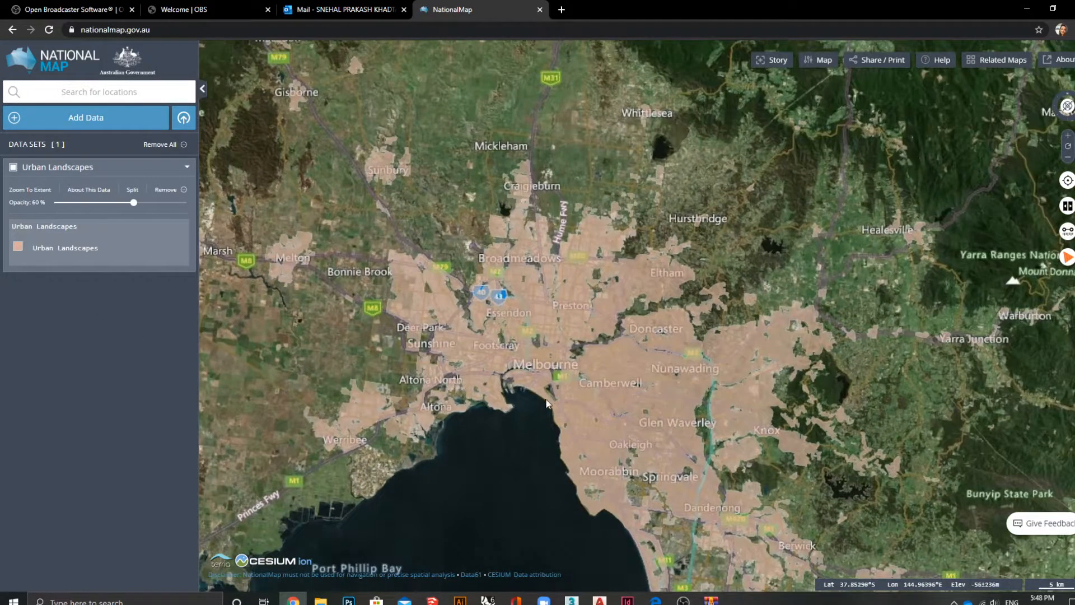
scroll(560, 363, "up", 2)
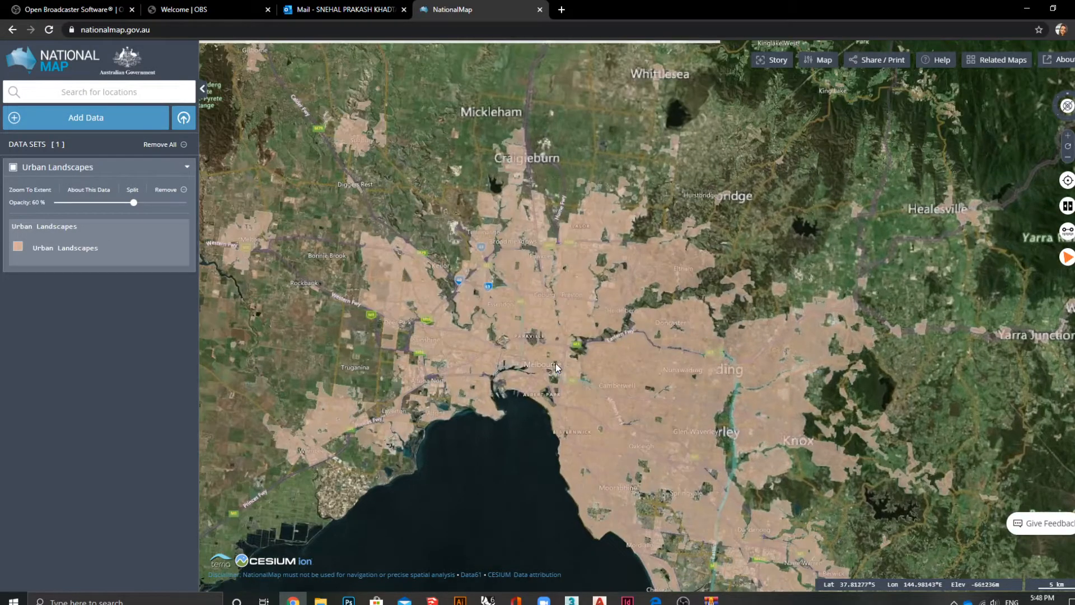
scroll(659, 418, "down", 1)
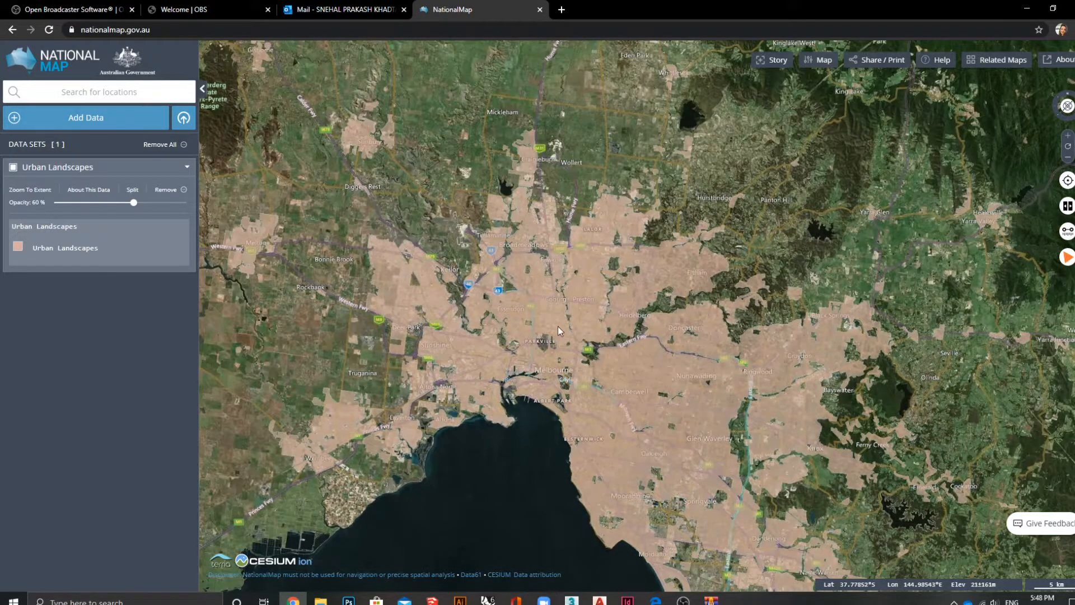
scroll(566, 331, "down", 1)
scroll(555, 324, "up", 1)
scroll(567, 335, "down", 1)
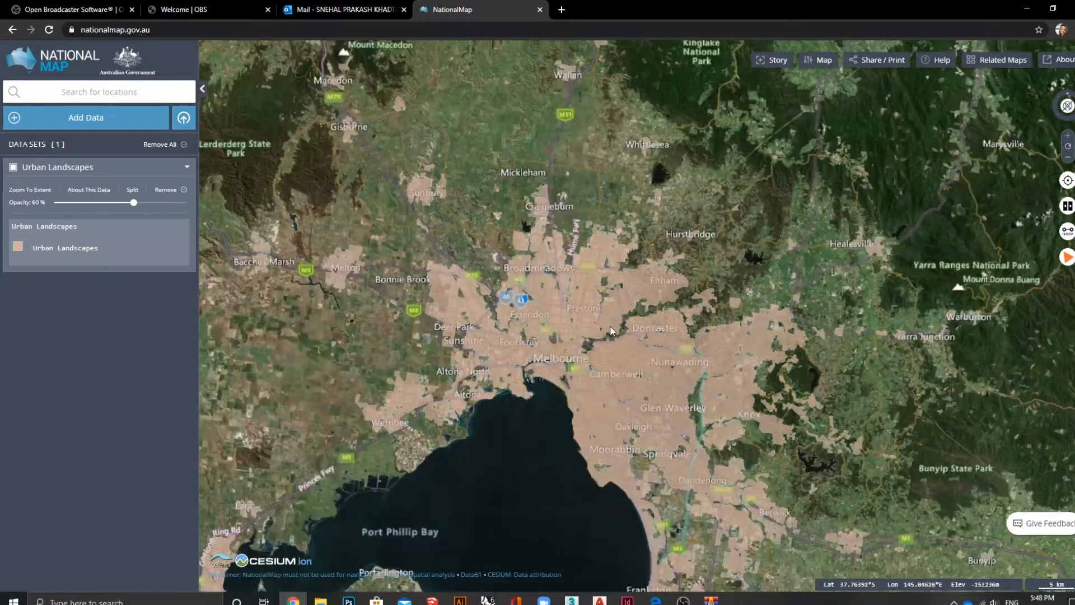
scroll(609, 327, "down", 2)
scroll(604, 331, "down", 1)
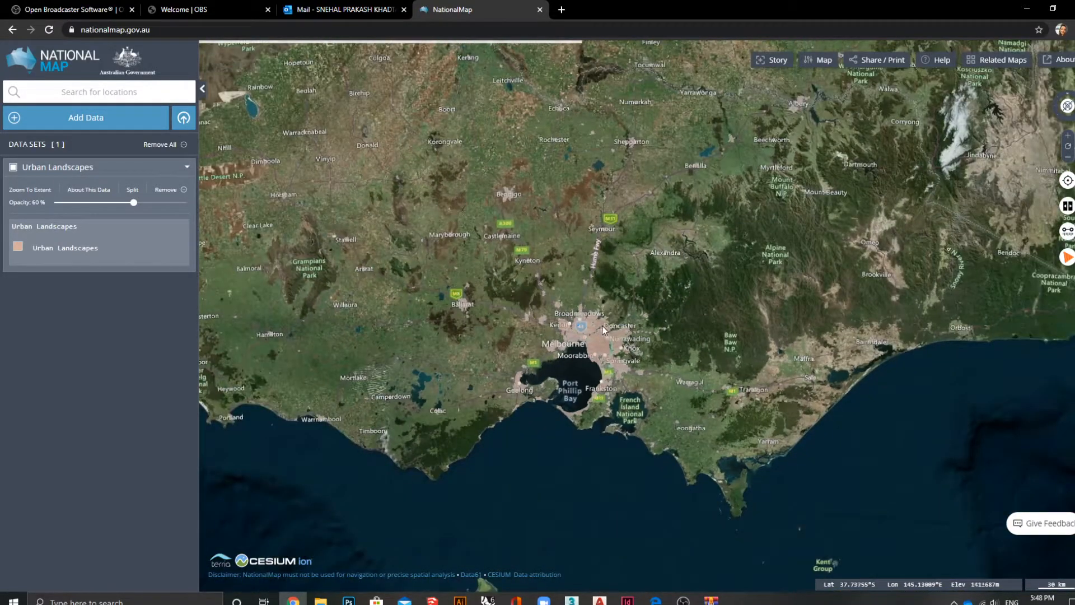
scroll(589, 322, "up", 3)
scroll(589, 358, "up", 3)
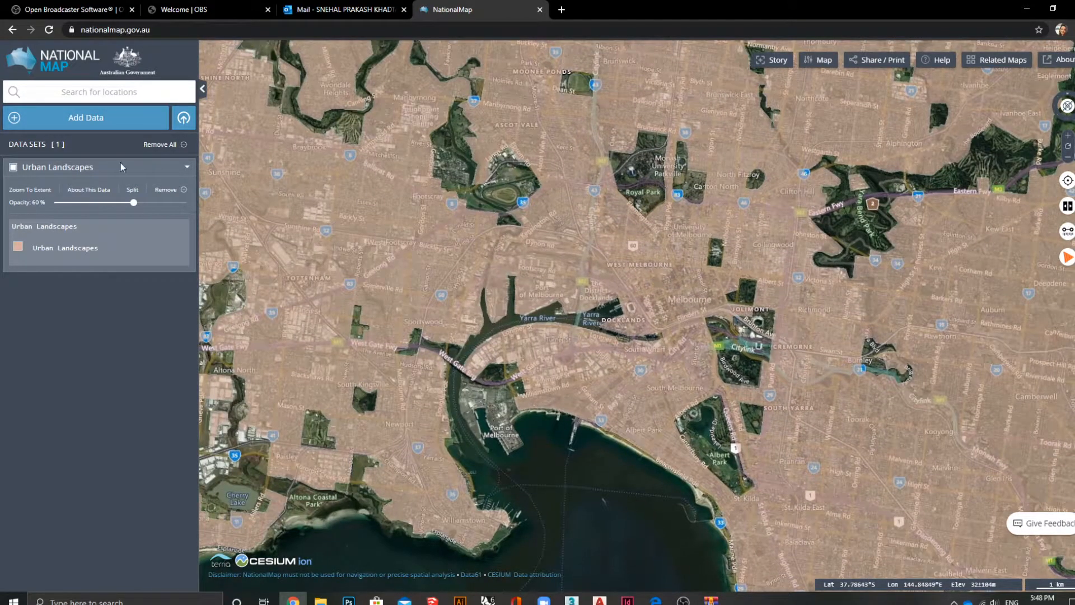
left_click(189, 169)
left_click(189, 169)
Step: Follow the Urban Landscapes dataset's metadata URL and open its map service in the ArcGIS Online Map Viewer
left_click(85, 118)
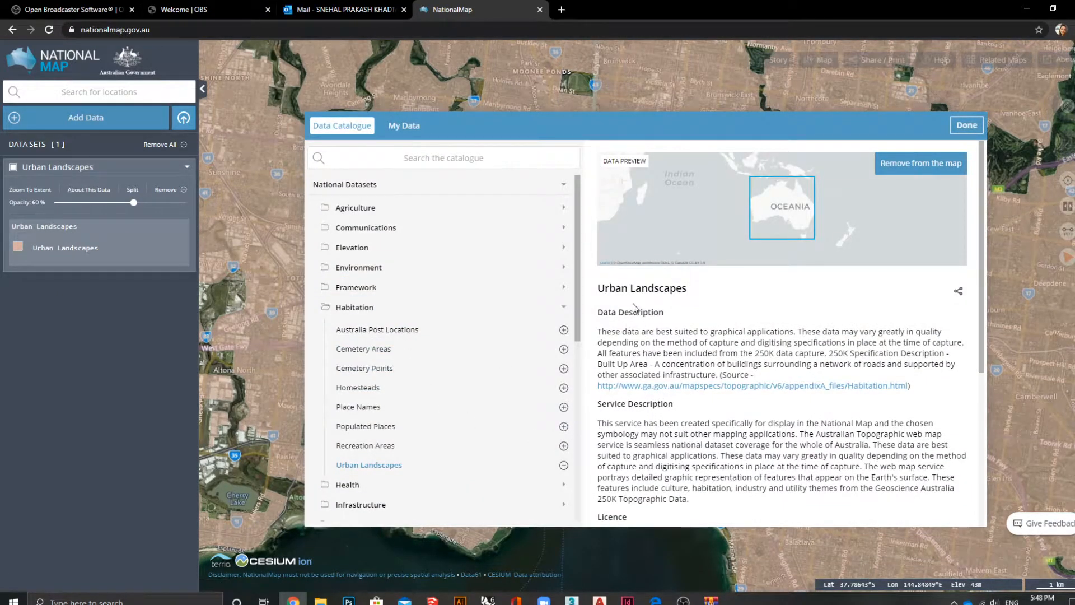
scroll(672, 336, "down", 5)
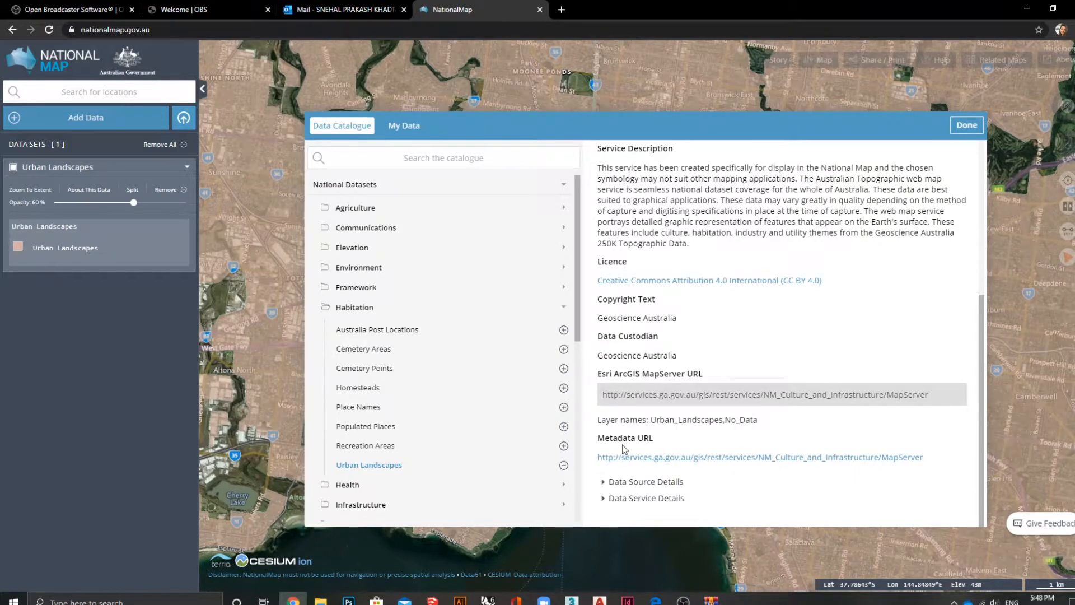
left_click(653, 463)
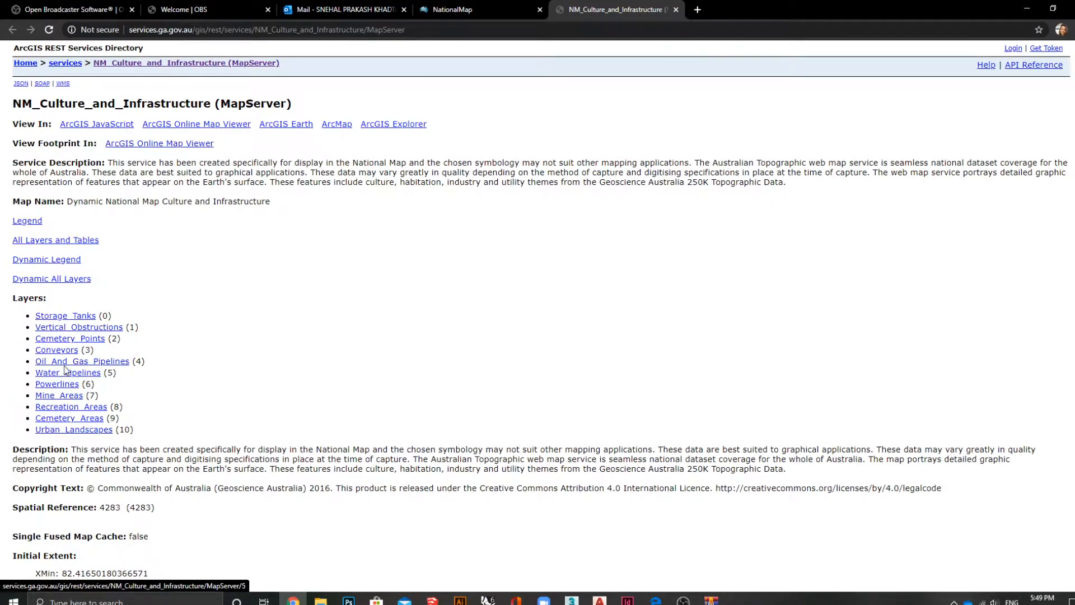
left_click(177, 129)
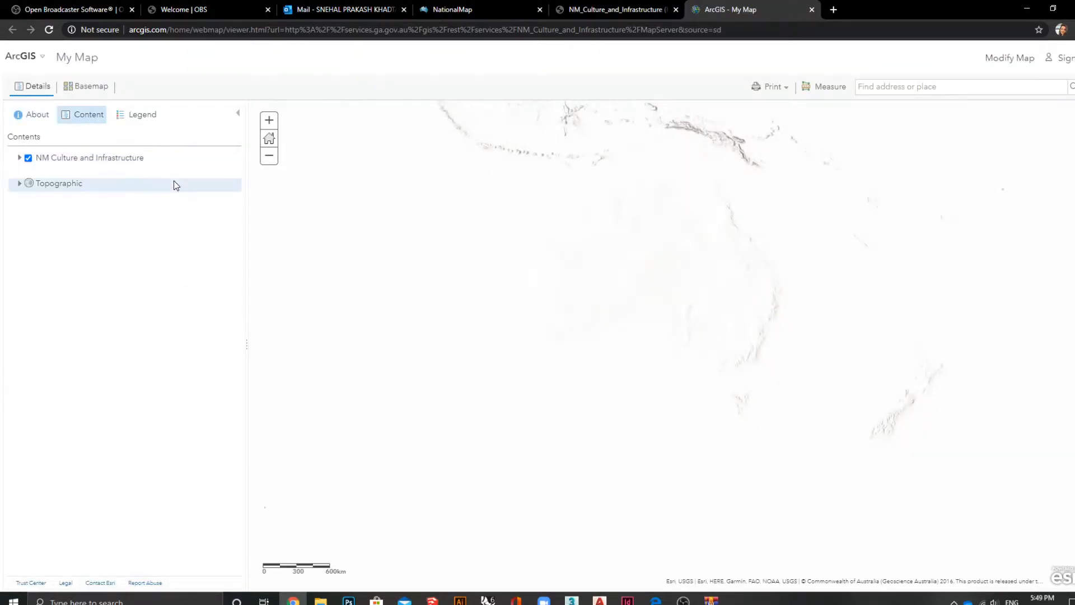
Step: Focus the map on Melbourne and hide every NM Culture and Infrastructure sublayer except Urban Landscapes
scroll(709, 356, "up", 5)
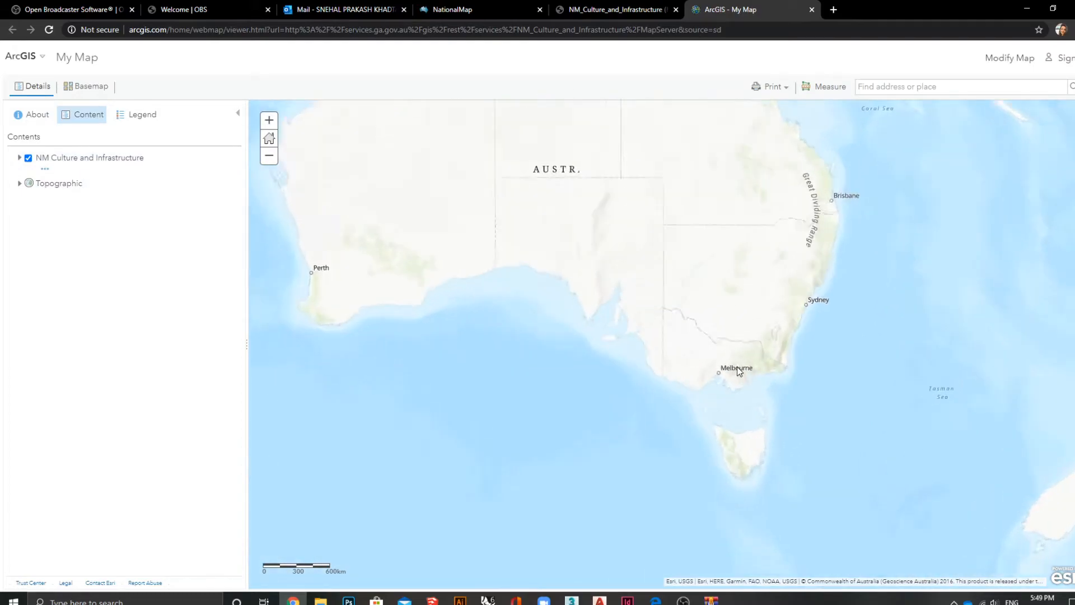
scroll(664, 366, "up", 5)
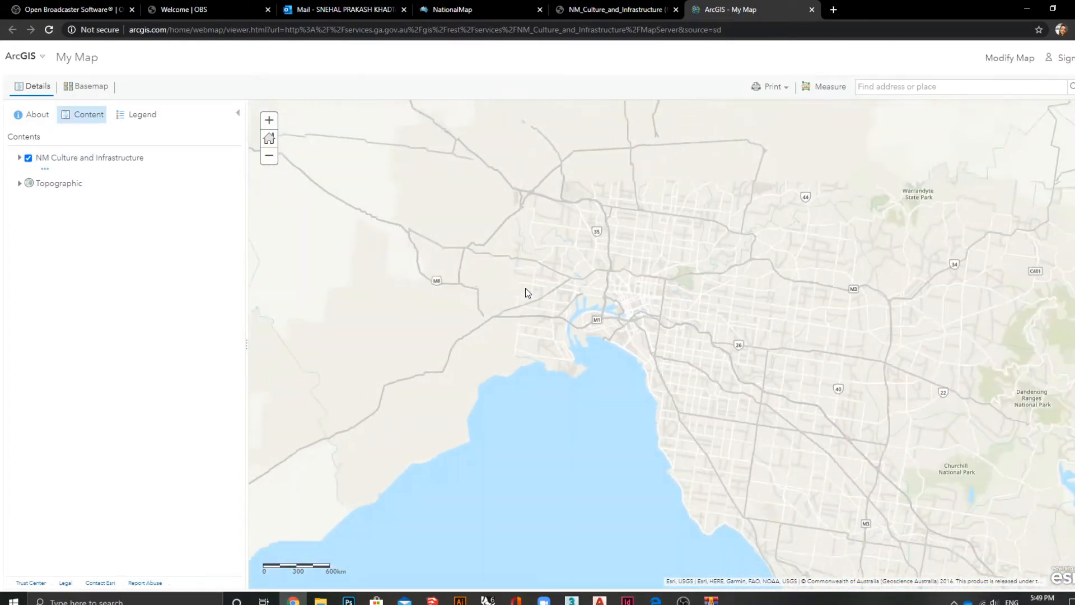
scroll(574, 286, "down", 2)
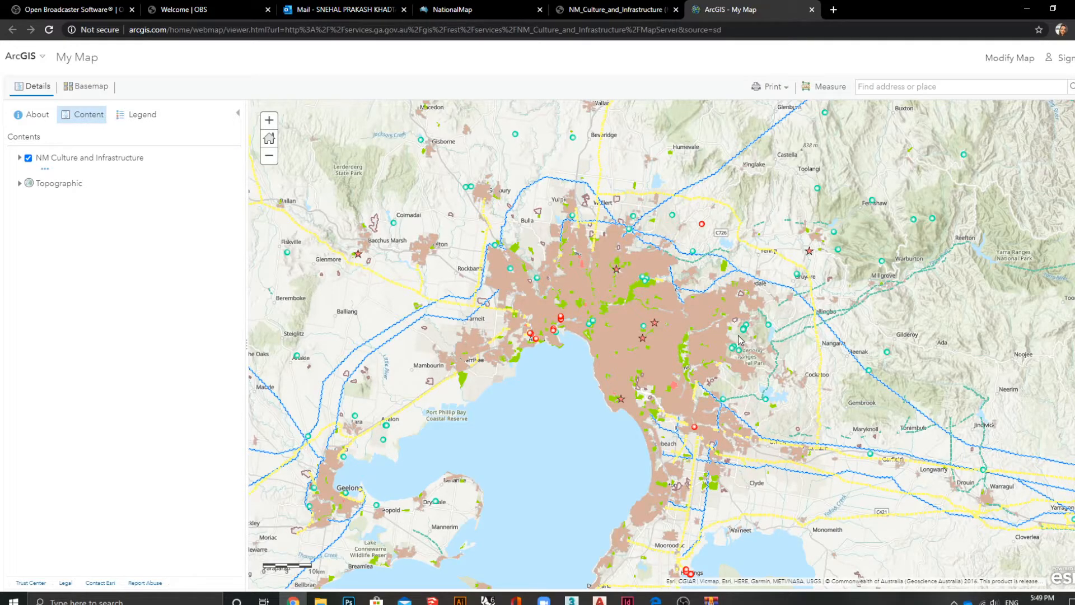
scroll(539, 313, "up", 2)
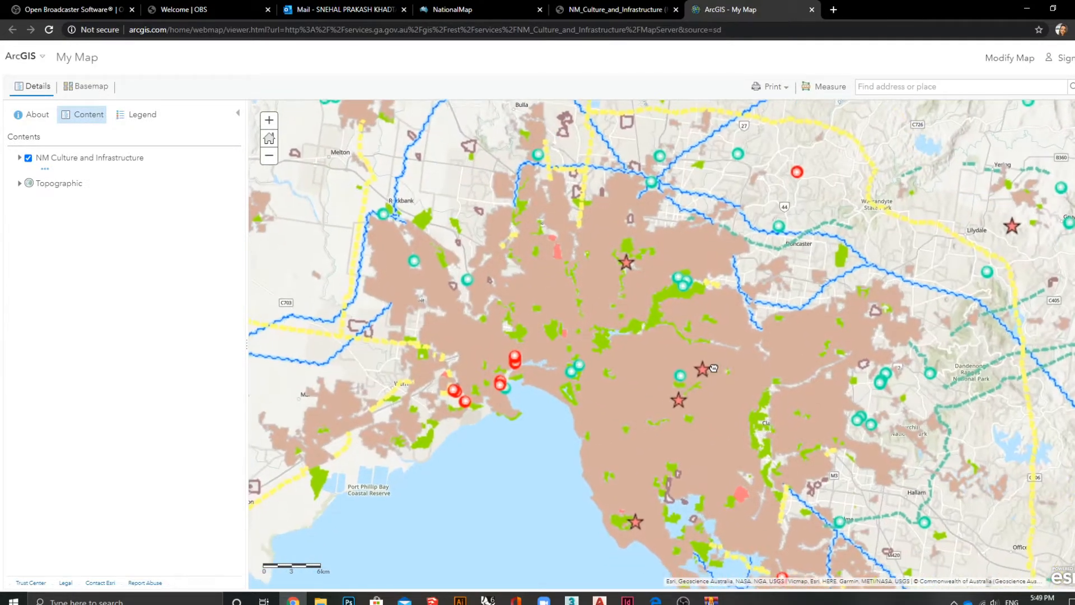
left_click(20, 158)
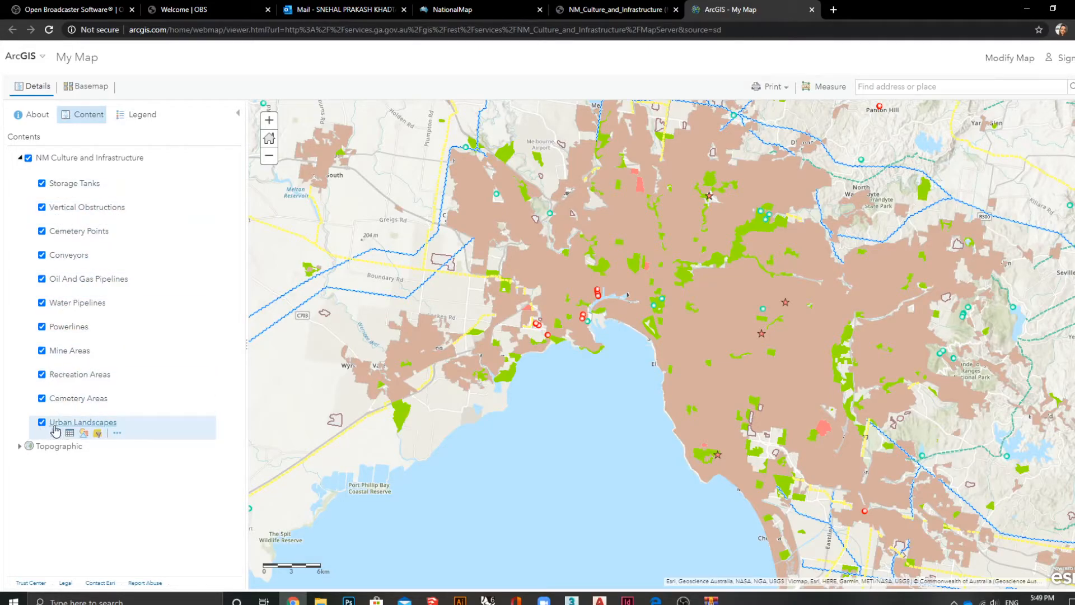
left_click(42, 399)
left_click(42, 374)
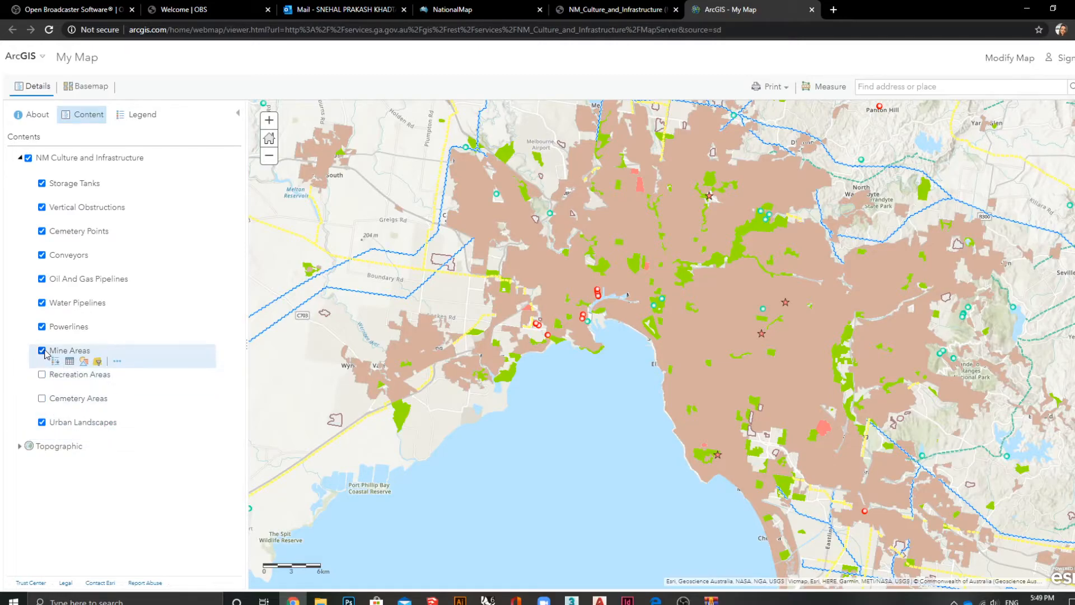
left_click(42, 350)
left_click(42, 303)
left_click(42, 279)
left_click(42, 255)
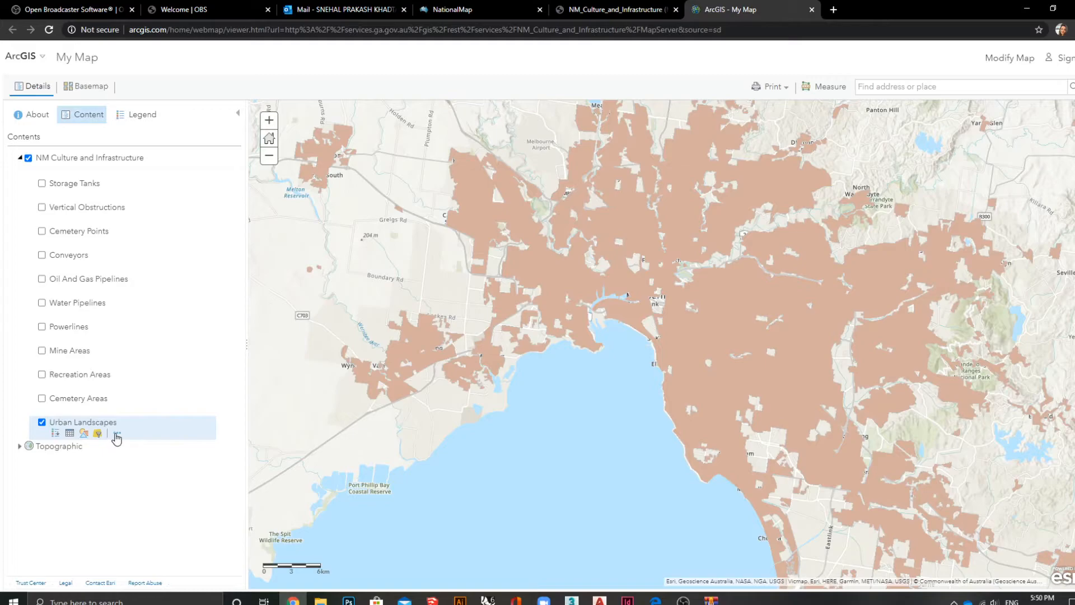
Step: Open the style settings of the Urban Landscapes sublayer and review the attributes available for display
left_click(84, 433)
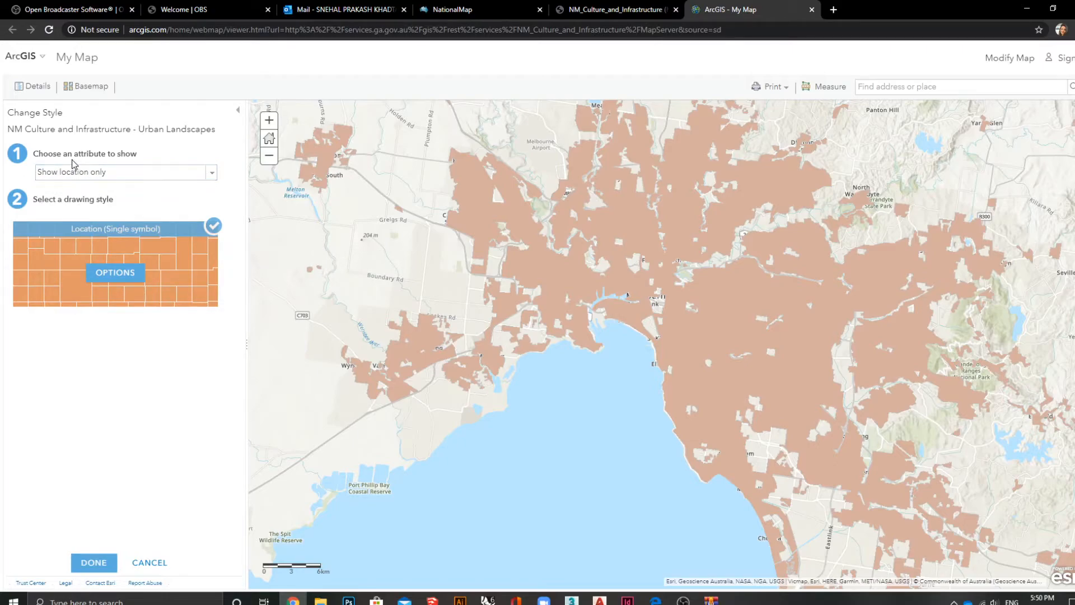
left_click(211, 174)
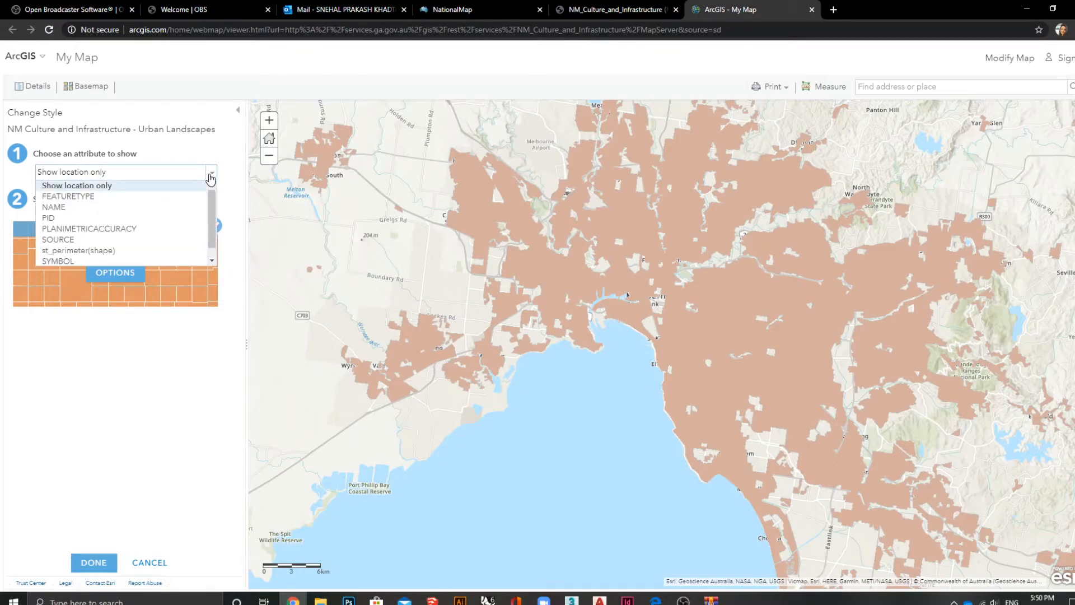
scroll(178, 249, "down", 1)
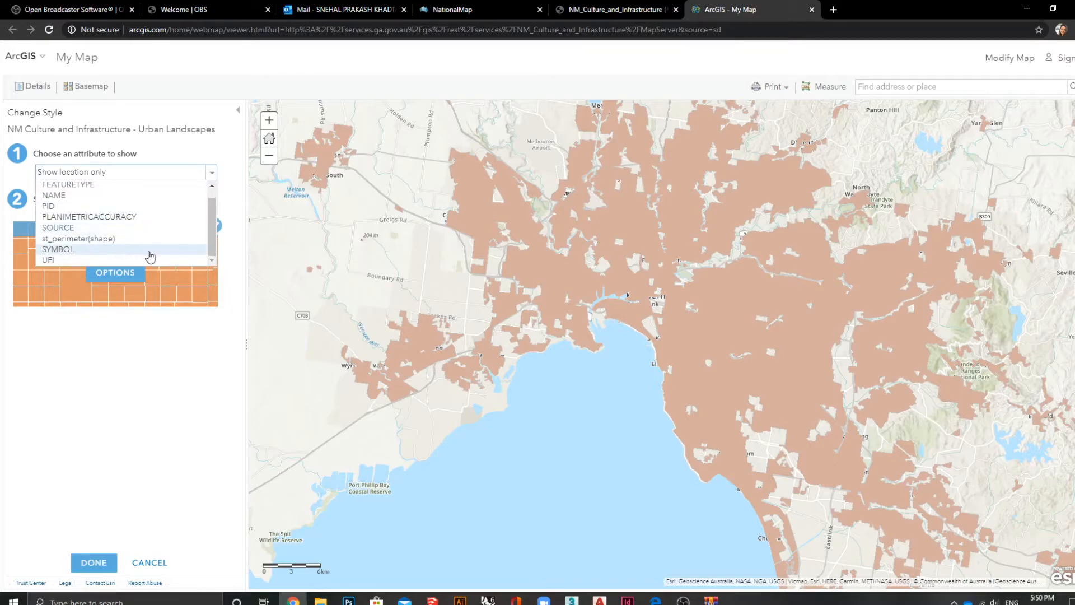
left_click(200, 178)
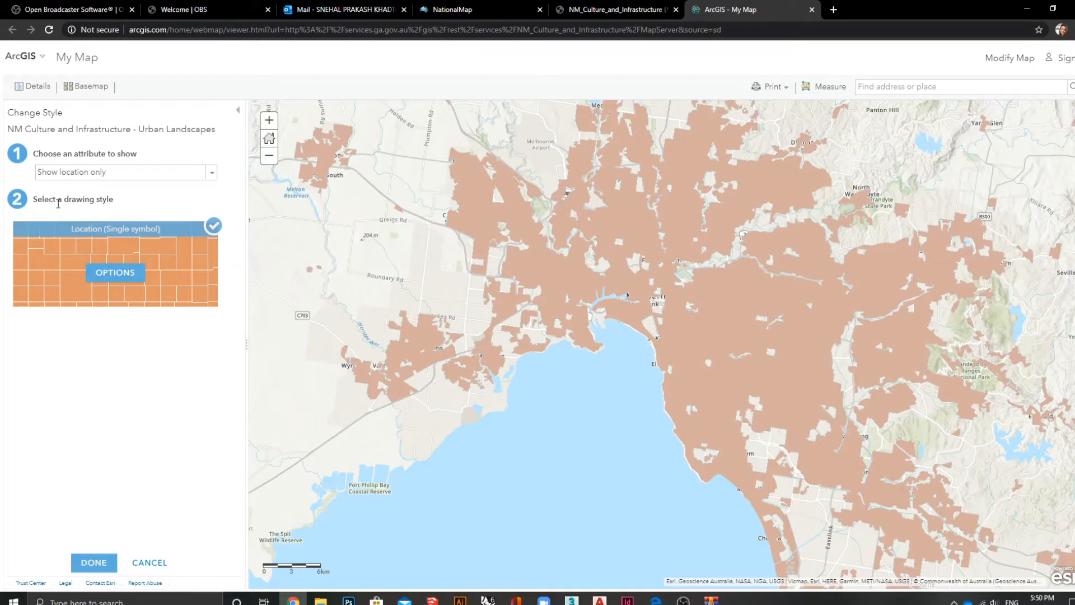
Step: Give the Urban Landscapes symbol a red #FF0000 fill with about 75% transparency
left_click(128, 273)
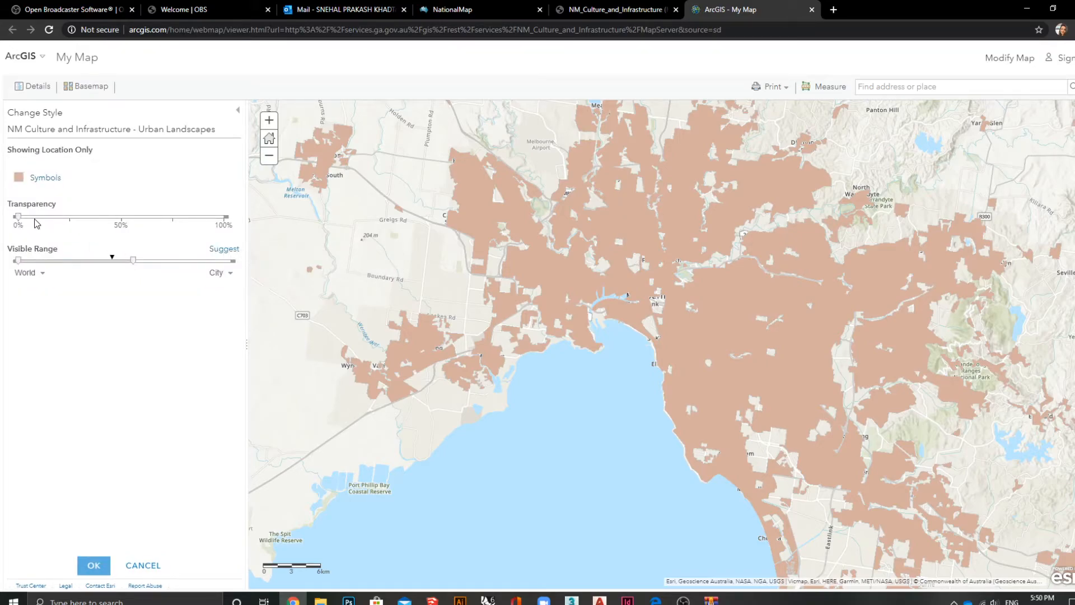
left_click(19, 178)
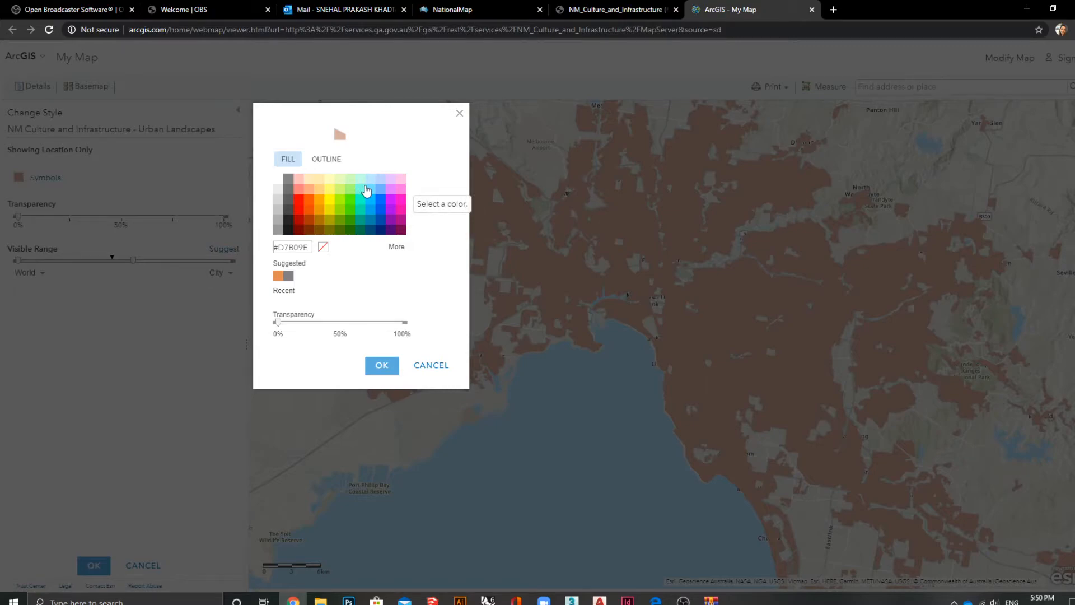
left_click(332, 202)
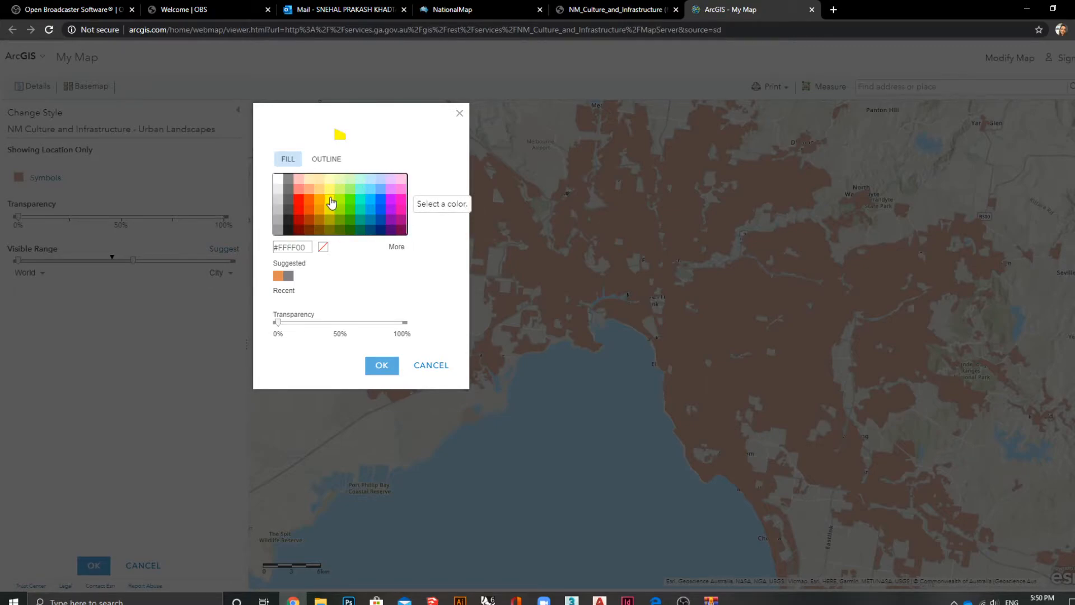
left_click(298, 200)
left_click_drag(278, 323, 370, 323)
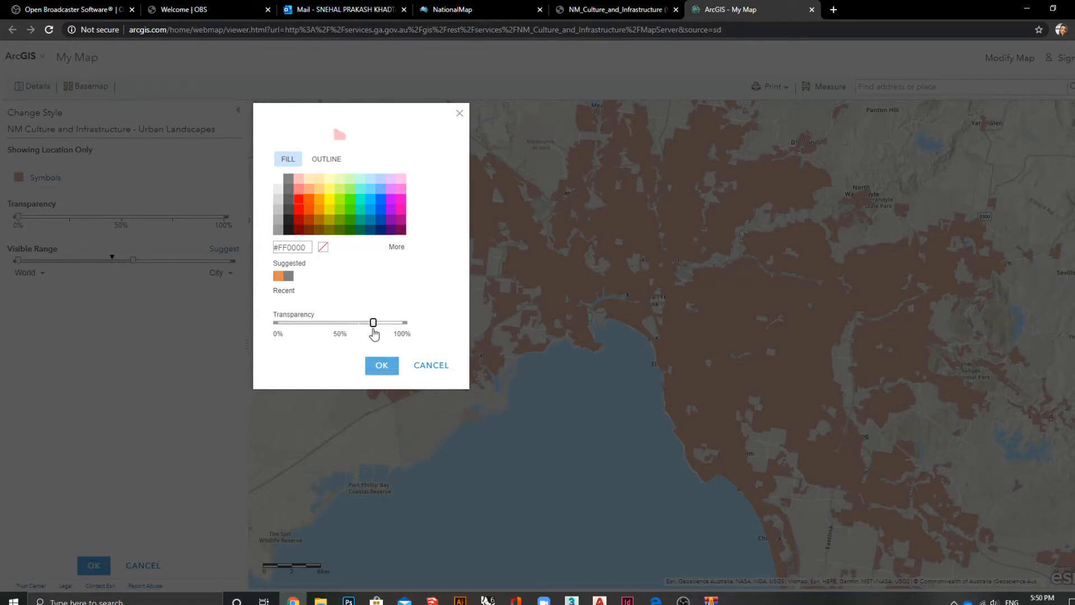
left_click(383, 365)
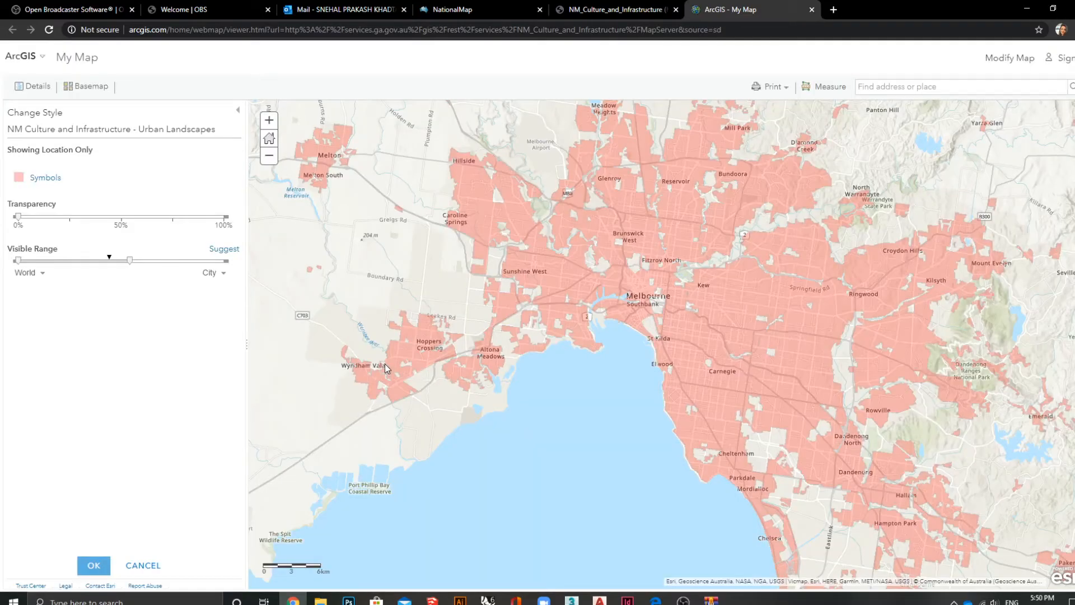
Step: Check the restyled Urban Landscapes areas around Melbourne, keep the layer transparency at 0%, and apply the style
scroll(549, 284, "up", 2)
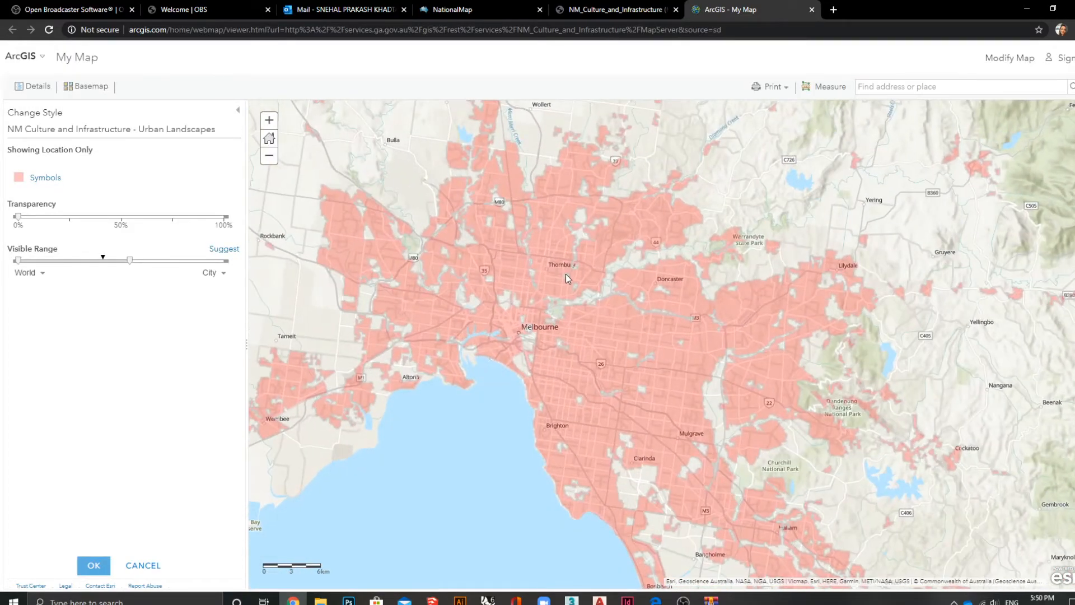
scroll(603, 274, "down", 2)
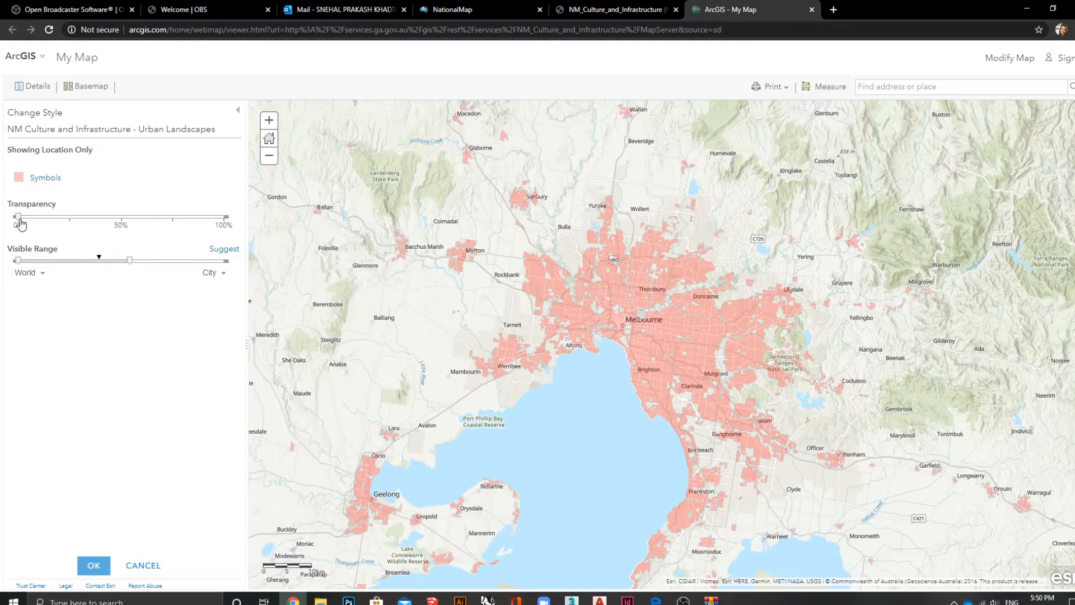
mouse_move(20, 220)
left_mouse_down()
mouse_move(210, 224)
mouse_move(18, 218)
left_mouse_up()
left_click(104, 568)
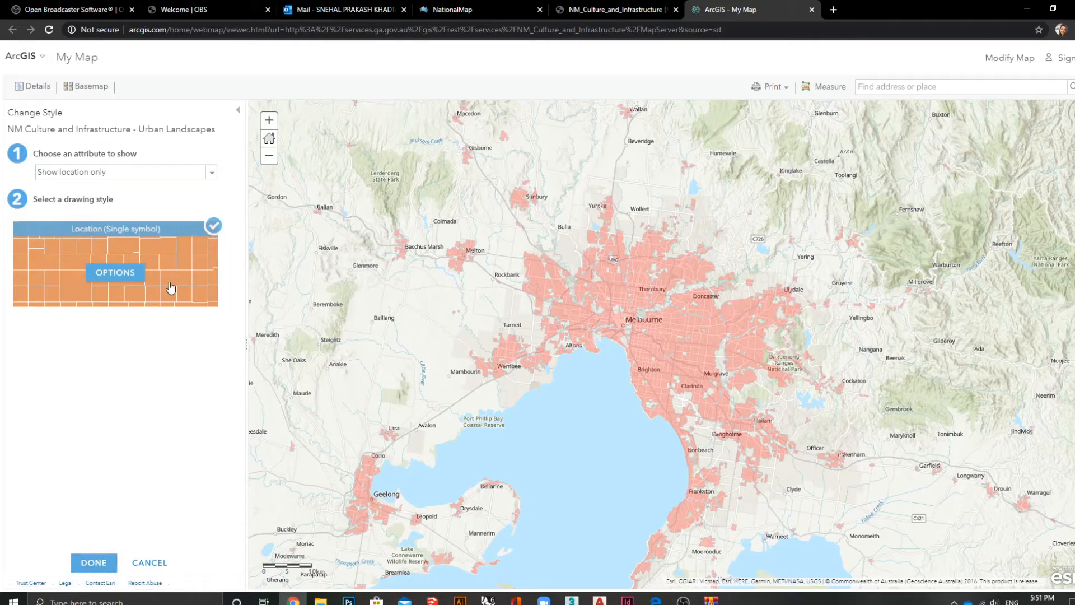
left_click(110, 564)
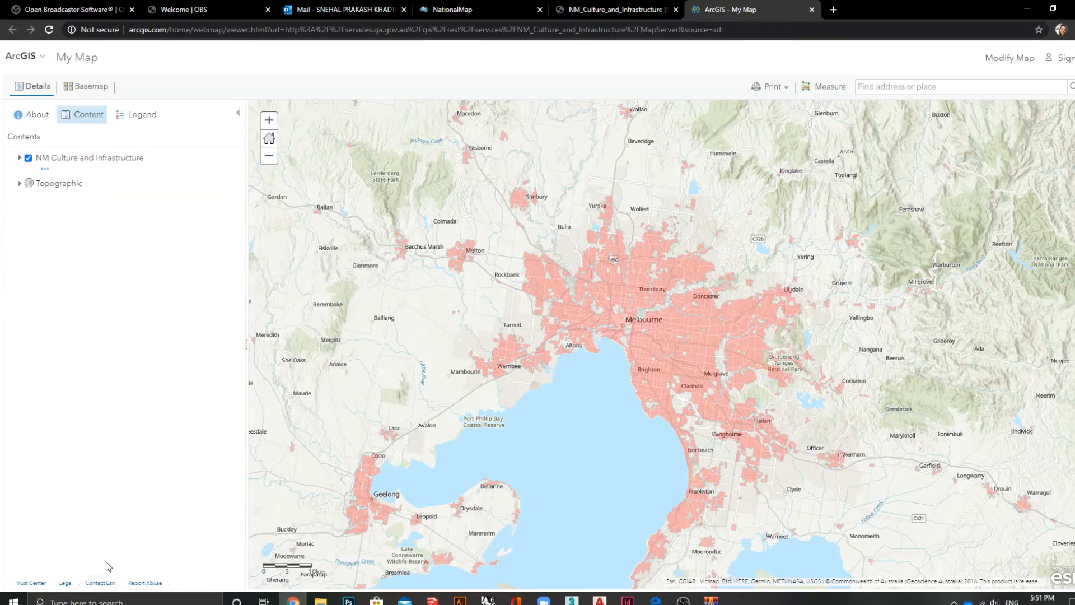
Step: Expand the NM Culture and Infrastructure sublayers and view the filter options for Urban Landscapes without applying any
left_click(19, 158)
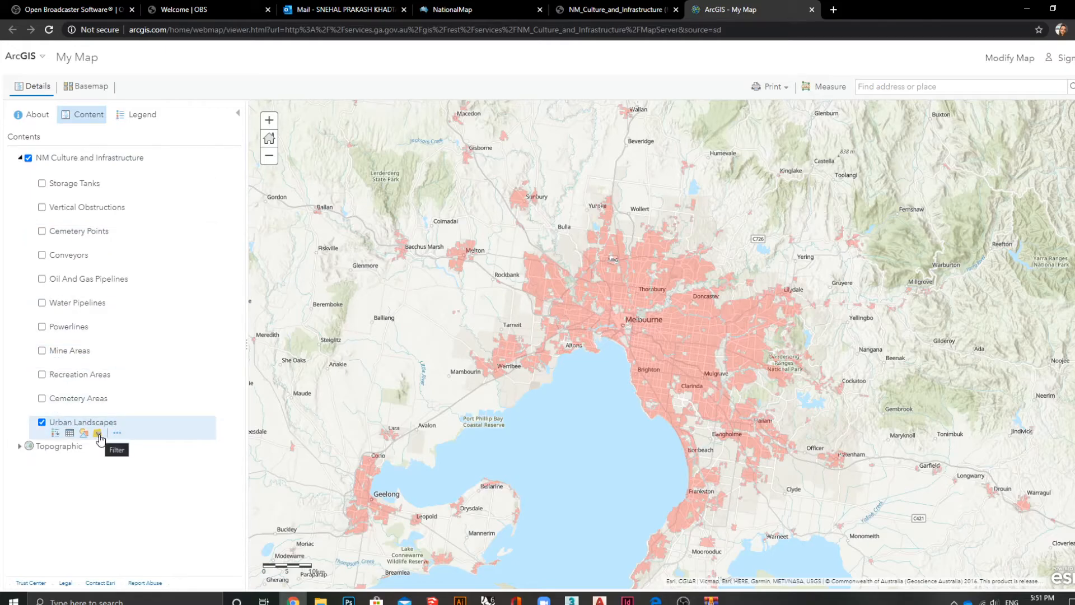
left_click(98, 435)
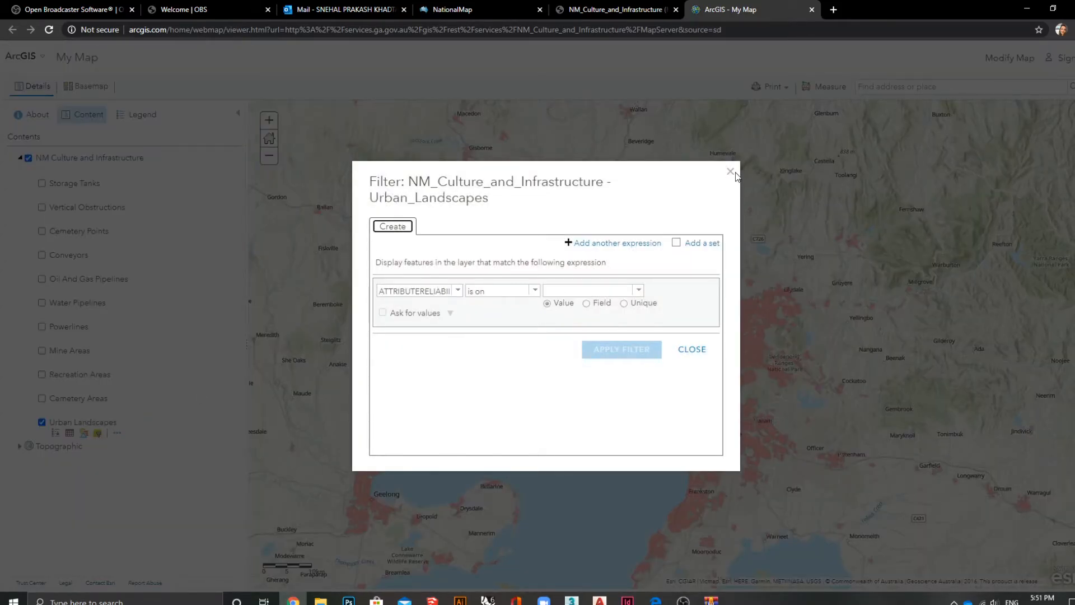
left_click(730, 171)
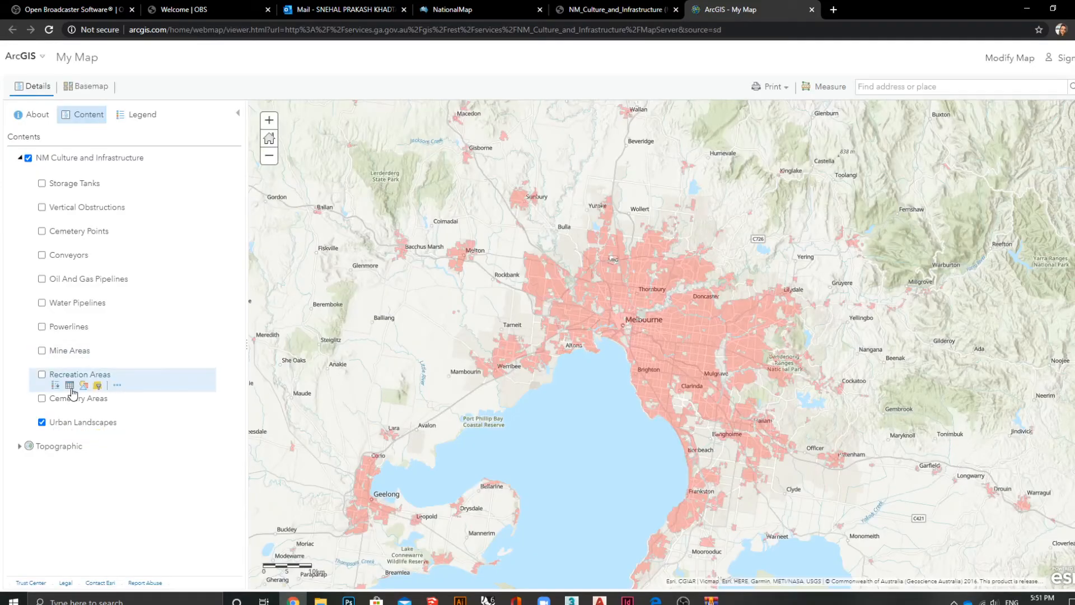
Step: Save the map page as "ArcGIS - My Map" in the Desktop uim folder, using the Web Page, Complete format
right_click(86, 425)
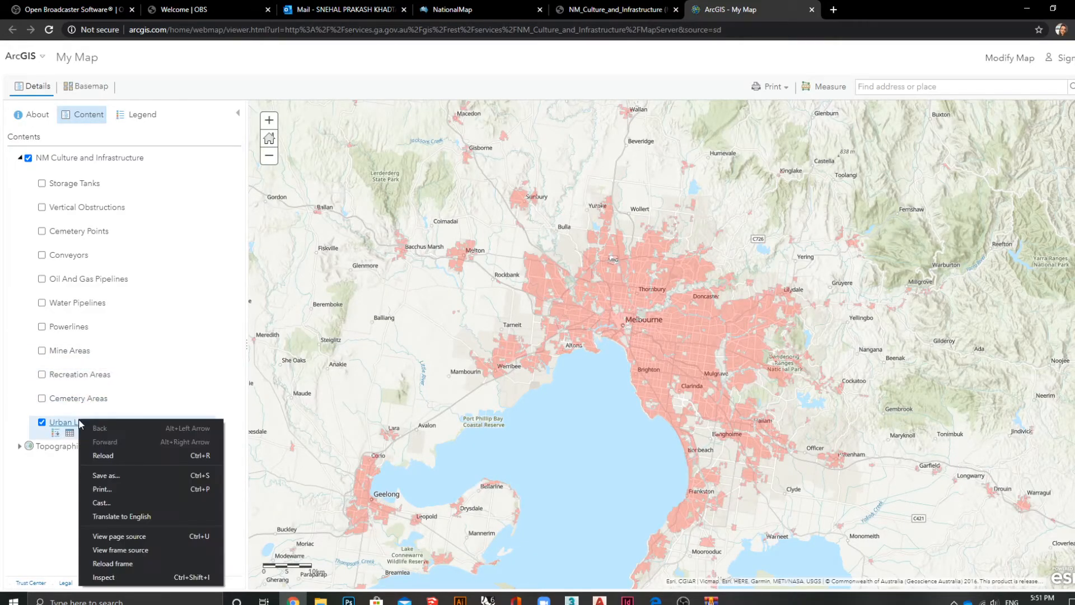
left_click(123, 474)
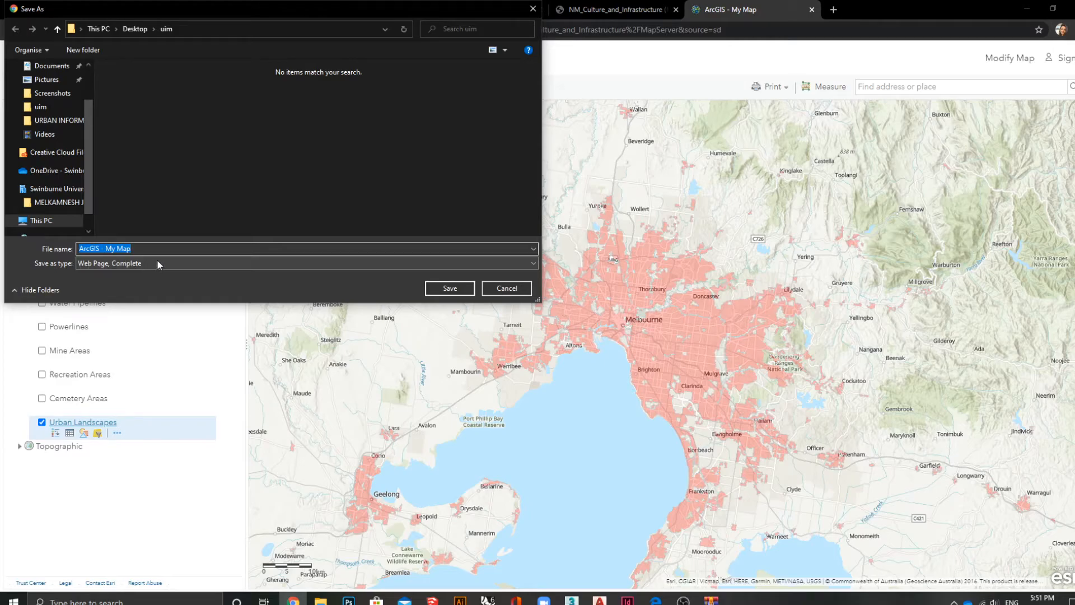
left_click(489, 263)
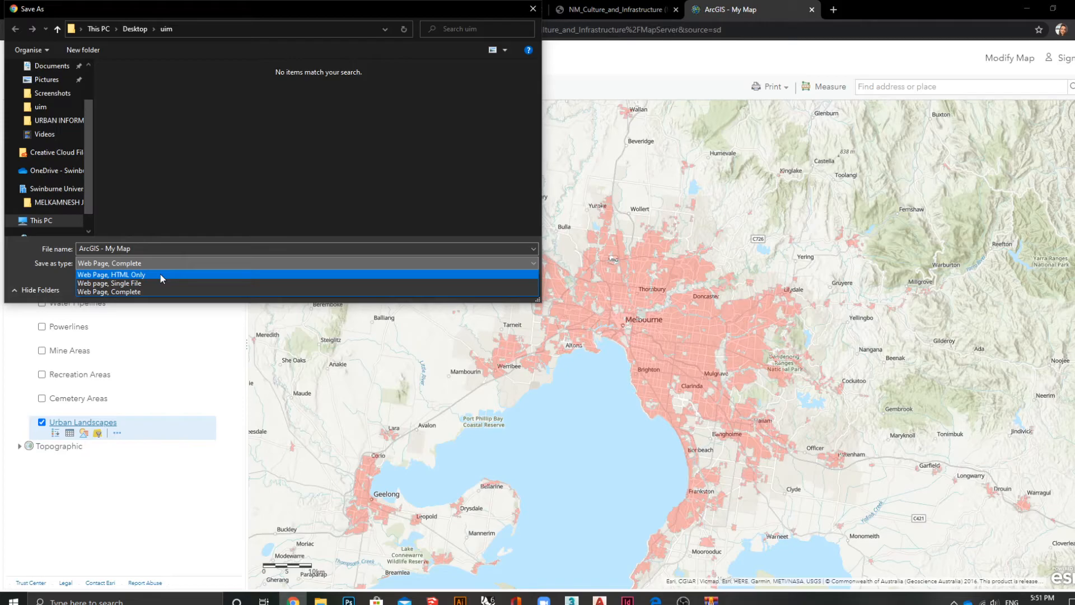
left_click(159, 293)
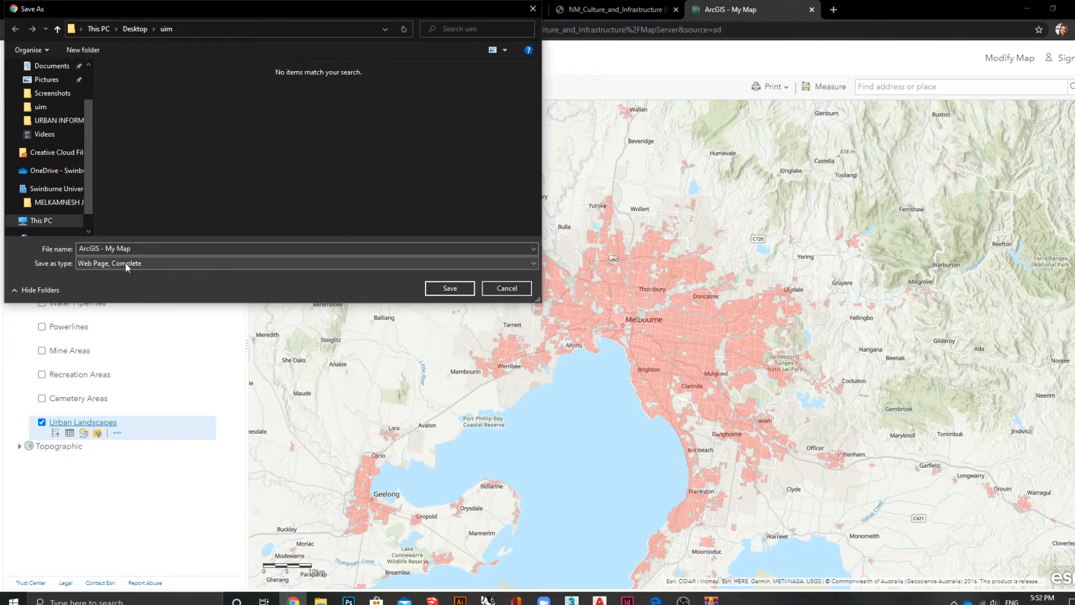
left_click(451, 288)
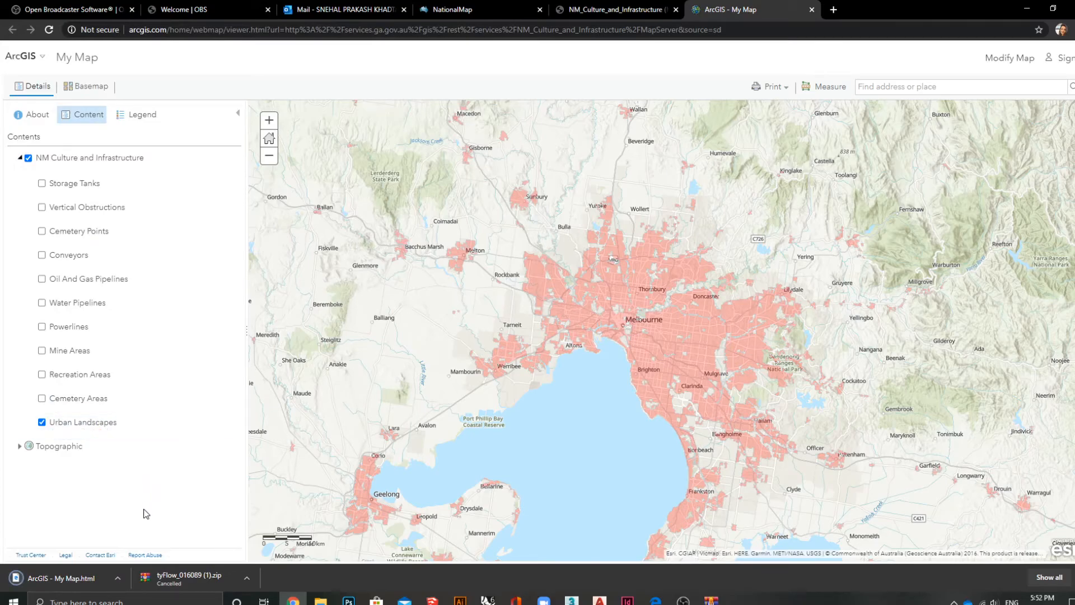
left_click(116, 579)
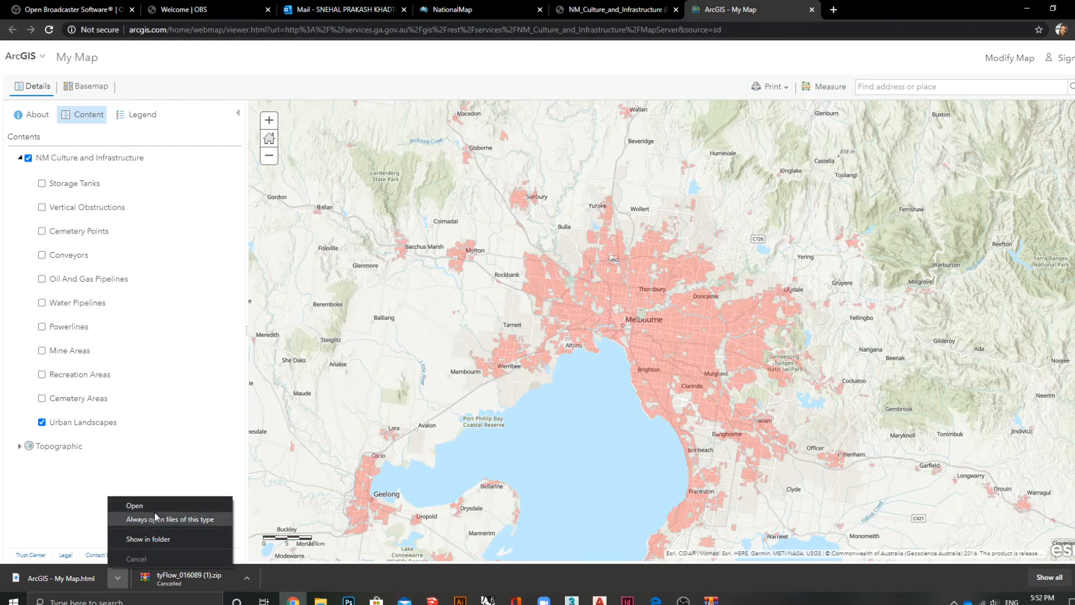
Step: Show the Cemetery Areas, Recreation Areas, Mine Areas, Powerlines and Water Pipelines sublayers on the map
left_click(42, 400)
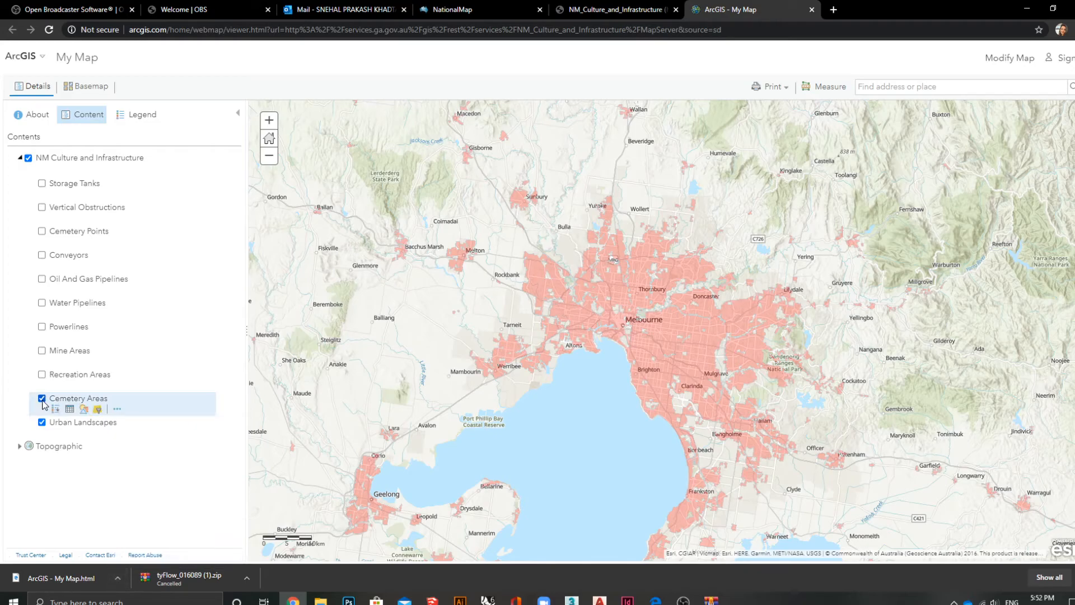
left_click(42, 374)
left_click(41, 350)
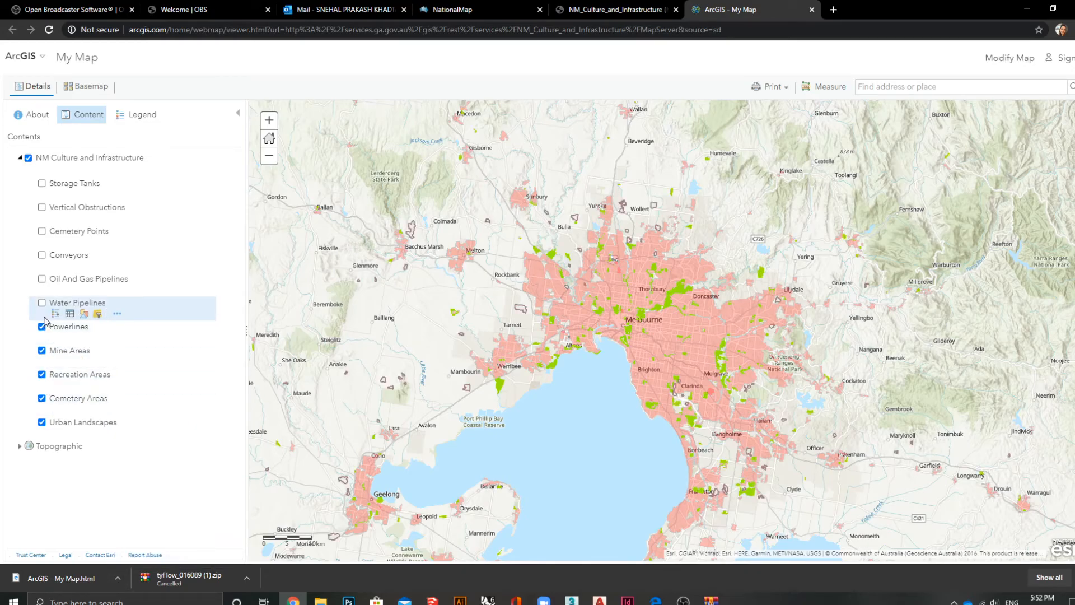
left_click(42, 303)
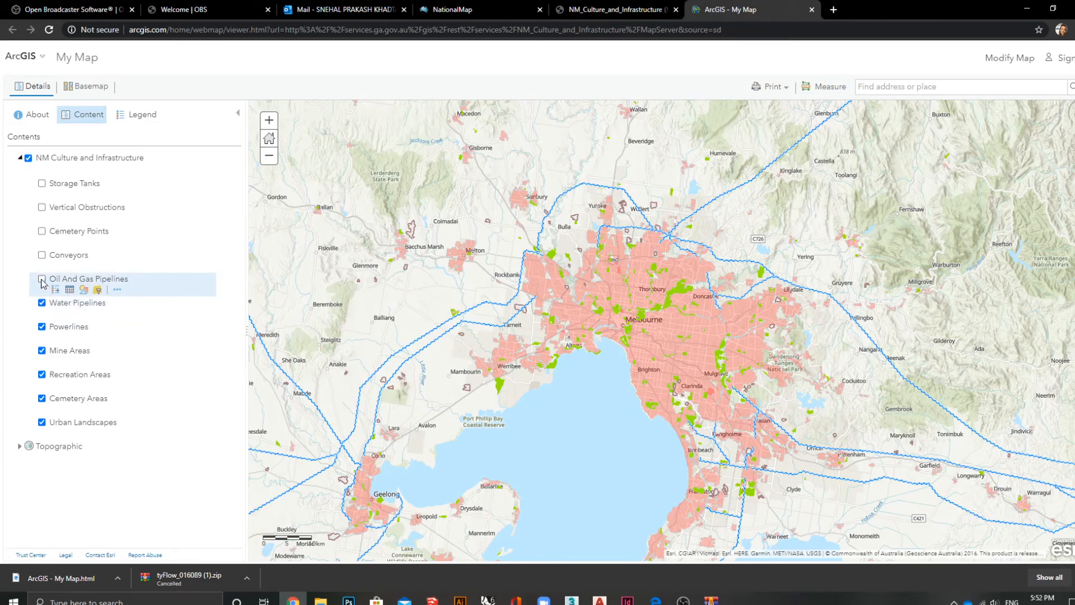